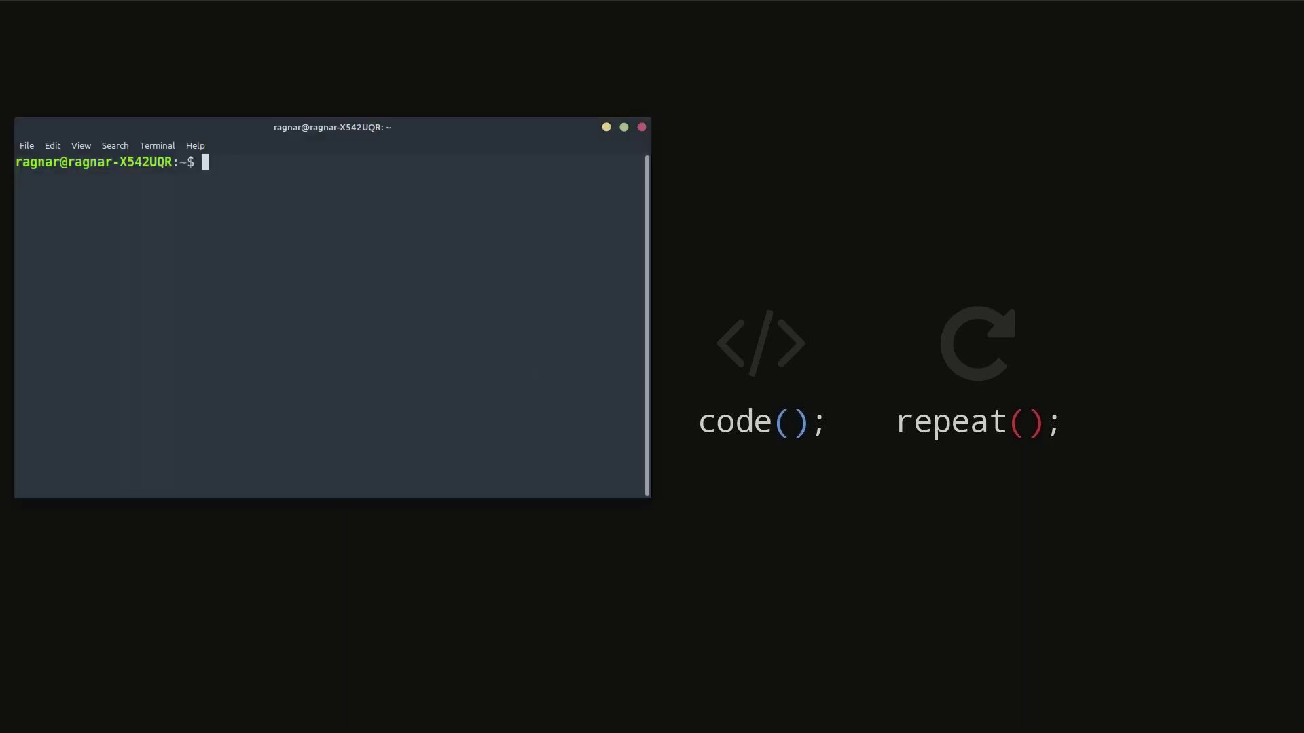
# Try installing the misspelled package 'diodonn' with sudo apt, entering the administrator password.
pyautogui.write('sudo apt install d')
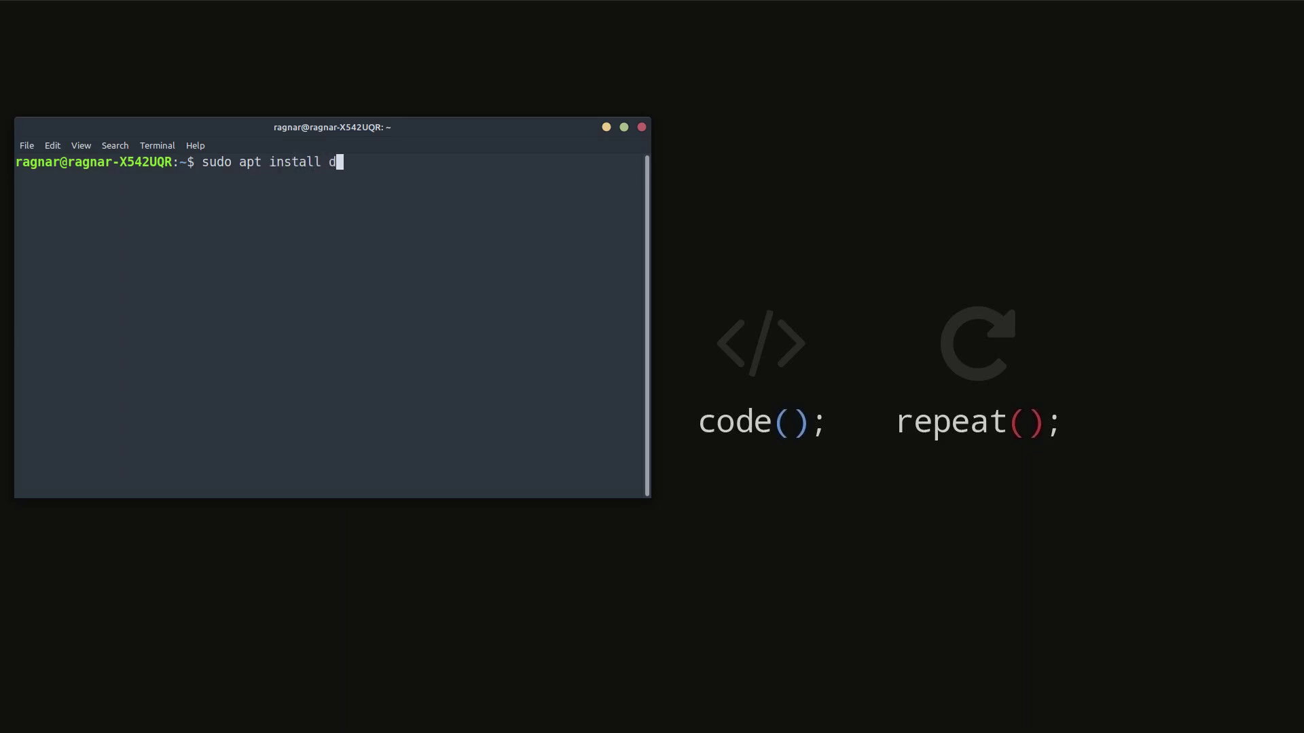
pyautogui.write('iodonn')
pyautogui.press('Return')
pyautogui.write('****')
pyautogui.press('Return')
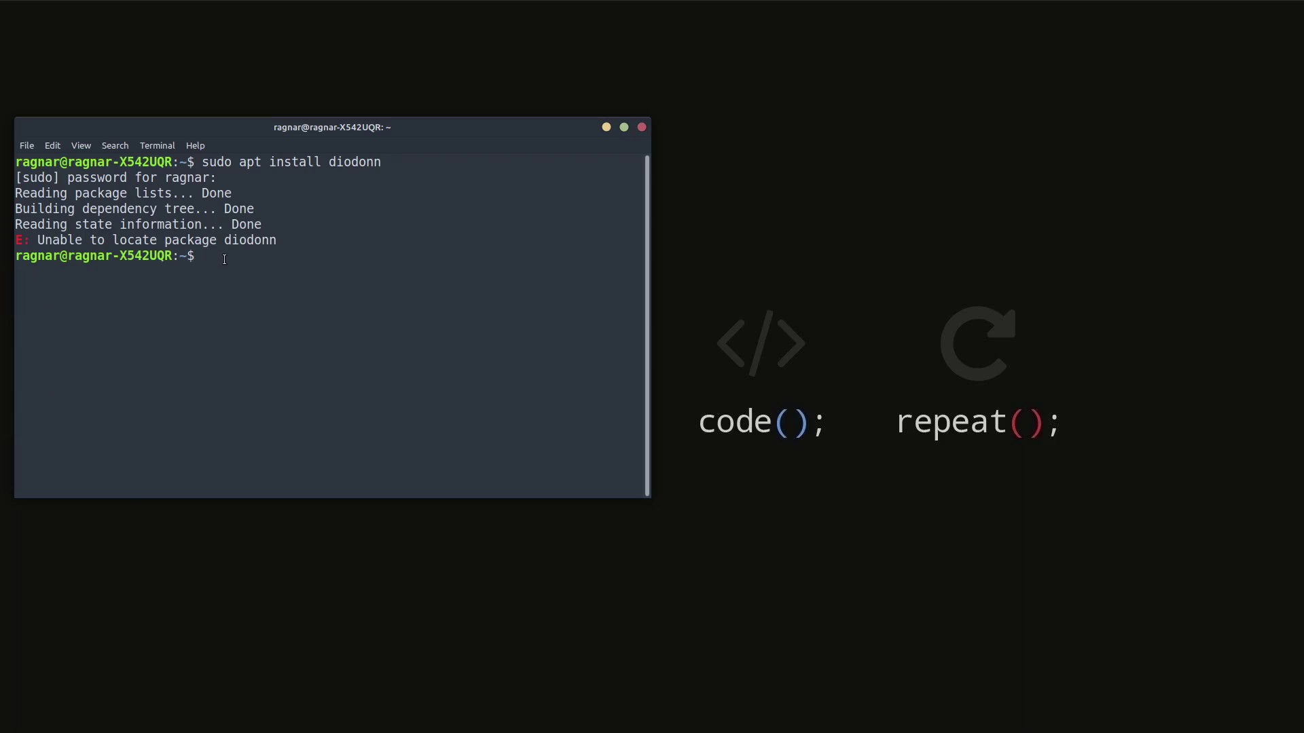
# Run 'apt search dio' and scroll the results to find diodon, the GTK+ Clipboard manager.
pyautogui.write('apt searcg')
pyautogui.press('BackSpace')
pyautogui.write('h dio')
pyautogui.press('Return')
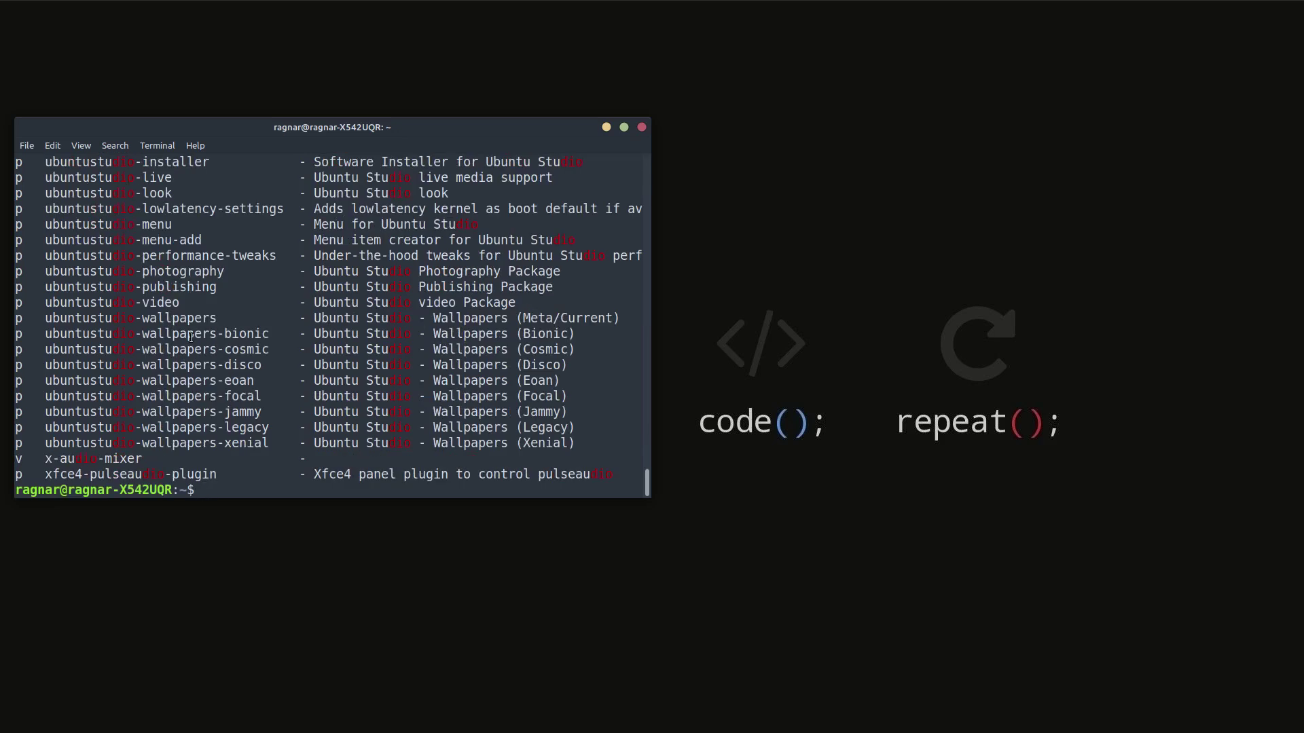
pyautogui.scroll(20, 205, 335)
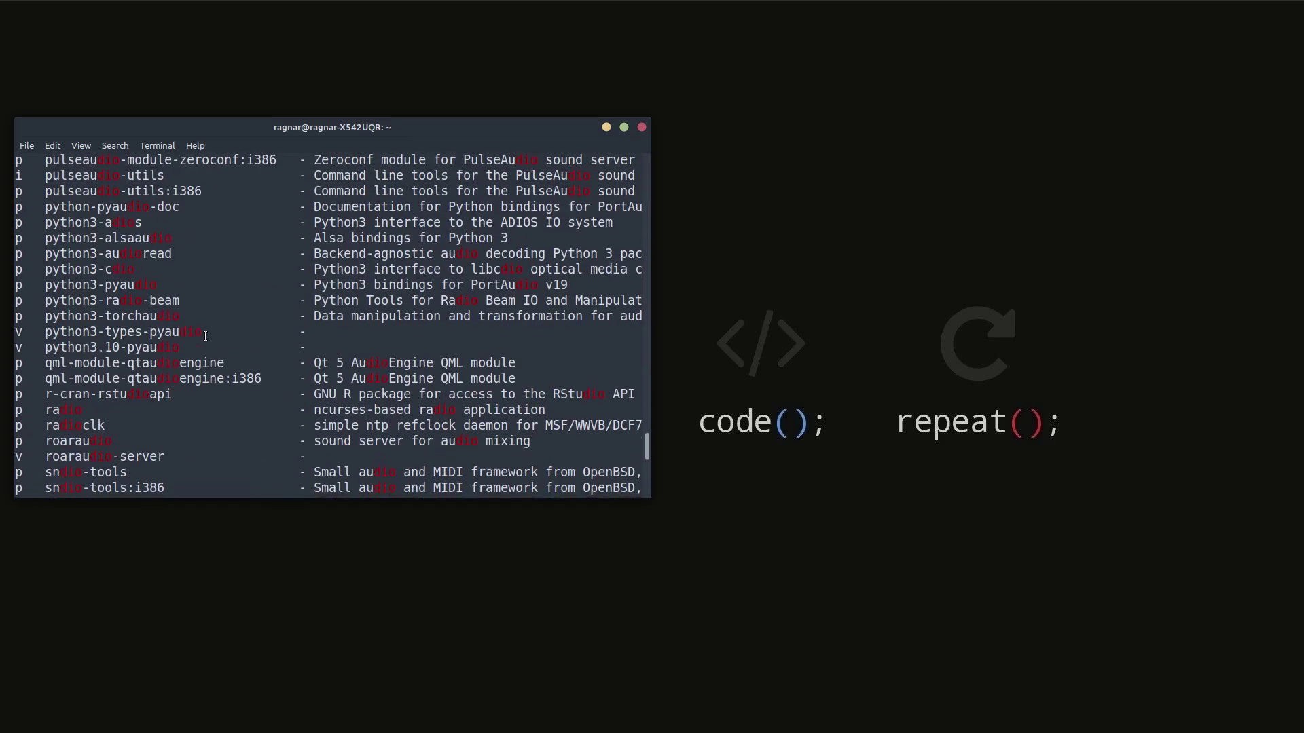
pyautogui.scroll(20, 205, 335)
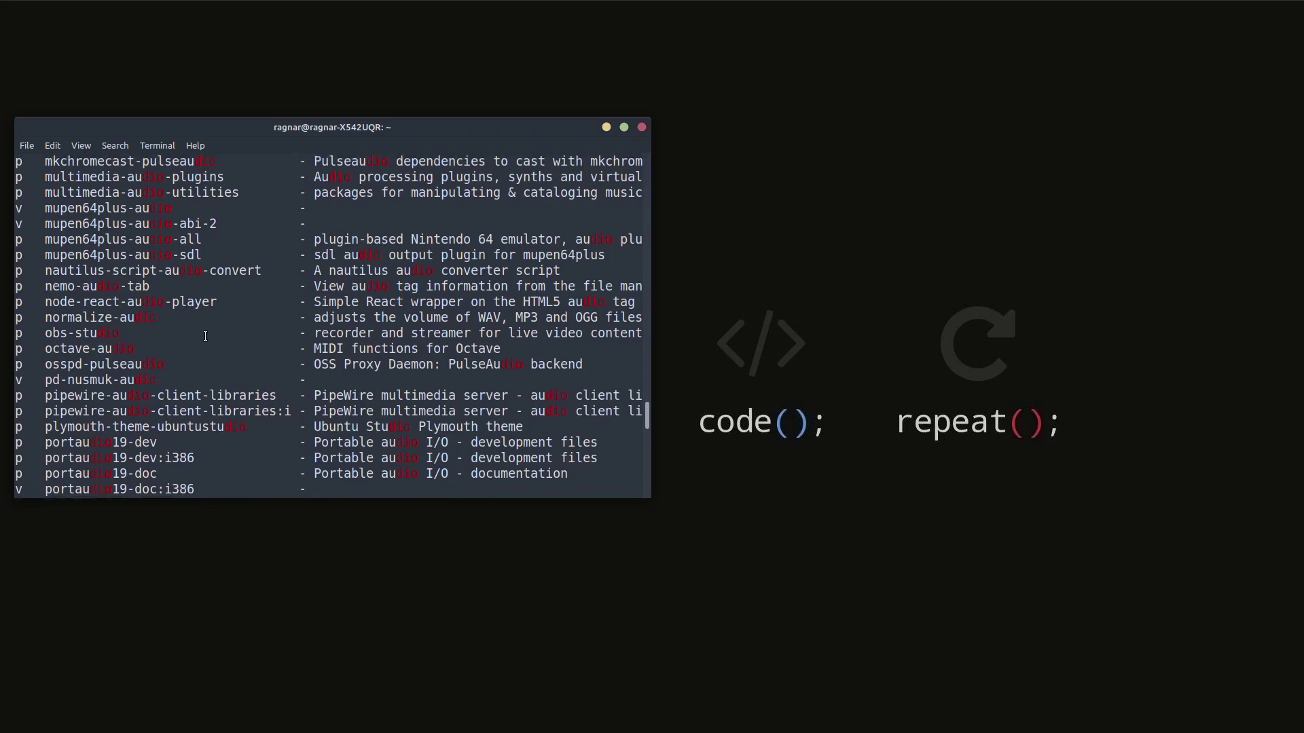
pyautogui.scroll(20, 205, 335)
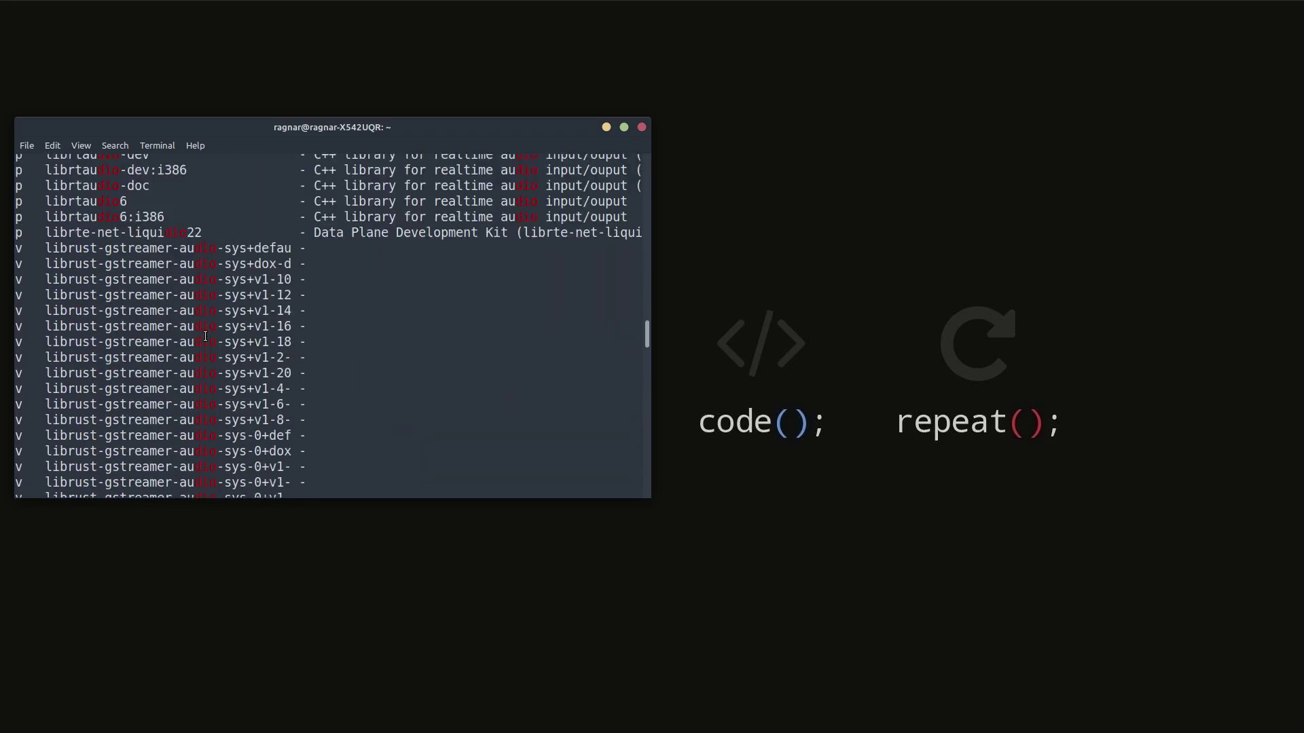
pyautogui.scroll(20, 205, 336)
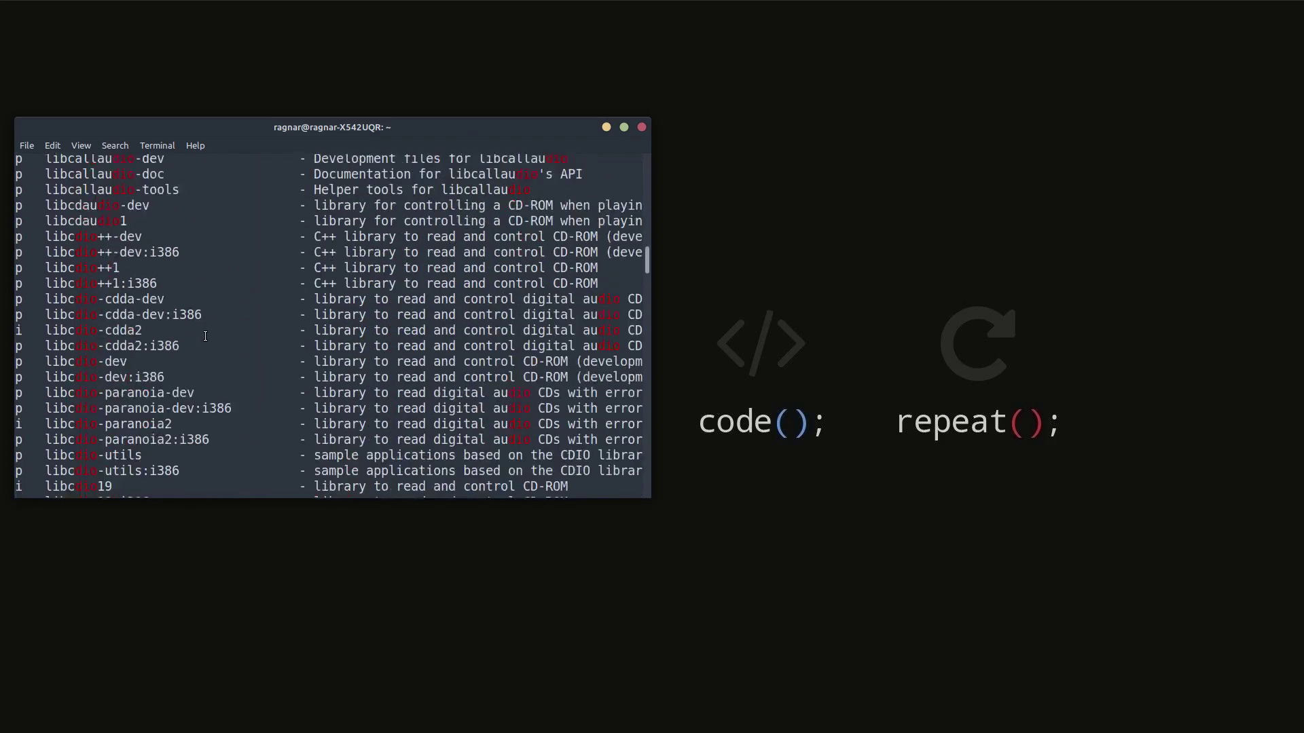
pyautogui.scroll(20, 205, 335)
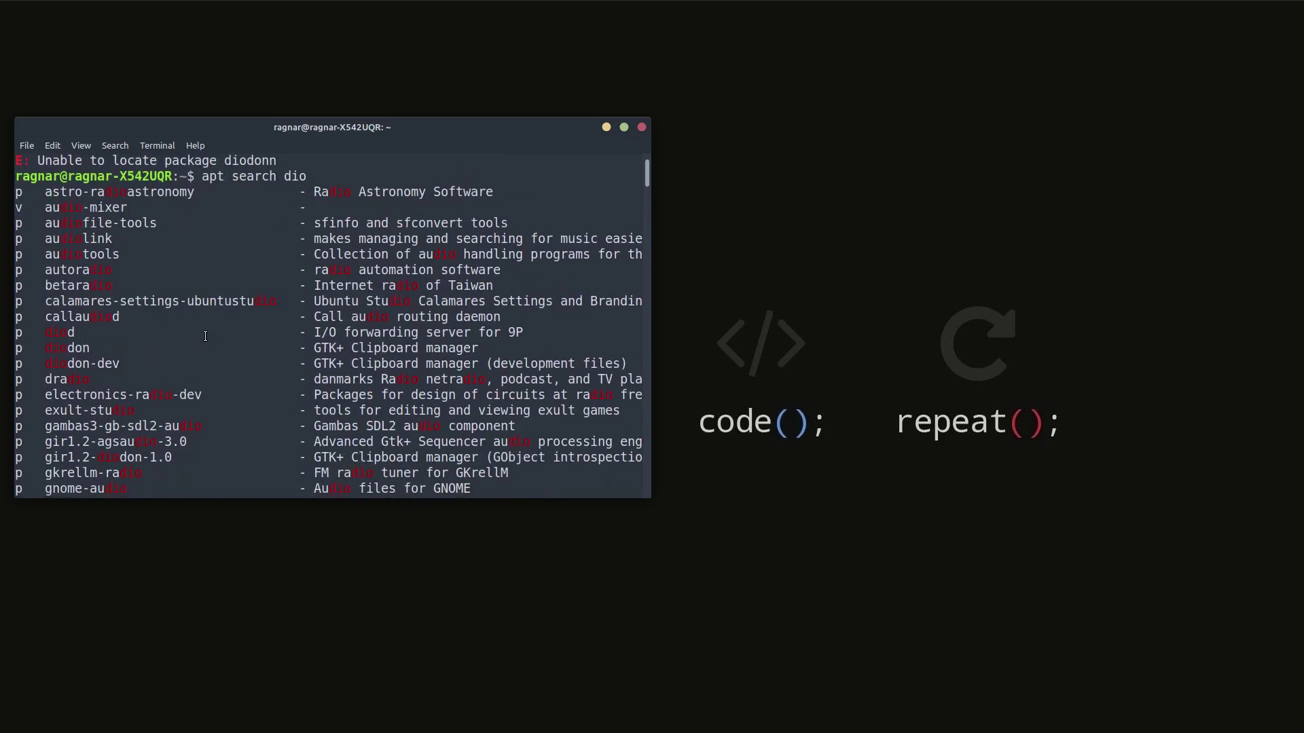
pyautogui.scroll(-2, 150, 322)
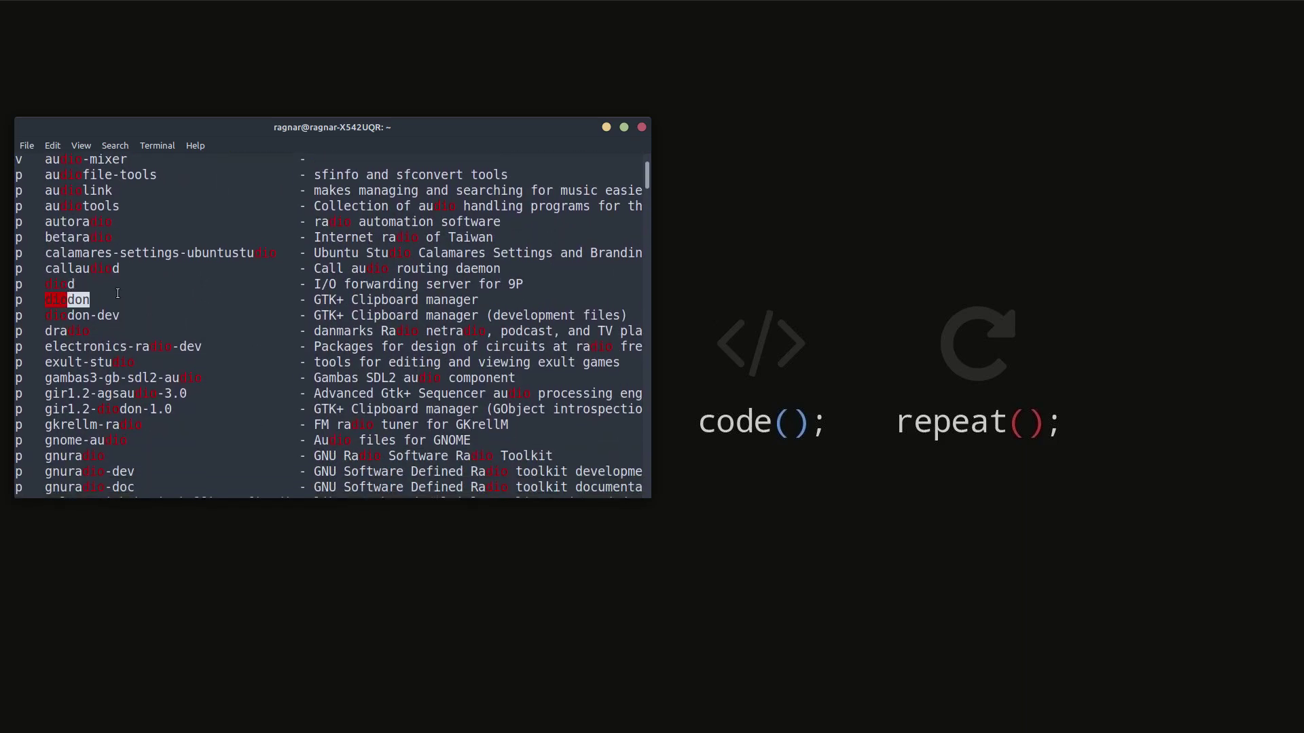
pyautogui.scroll(-20, 117, 293)
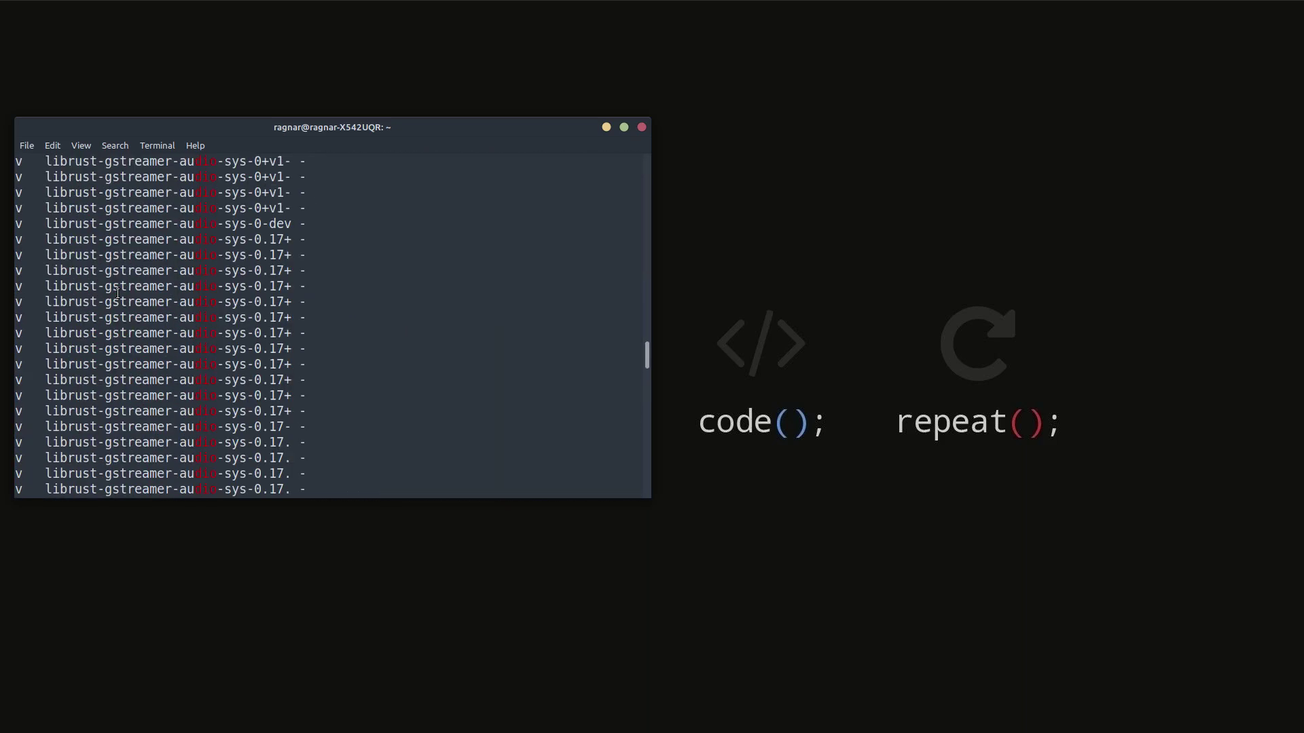
# Install diodon 1.12.0-1 with 'sudo apt install diodon', confirming with y.
pyautogui.write('sudo apt ')
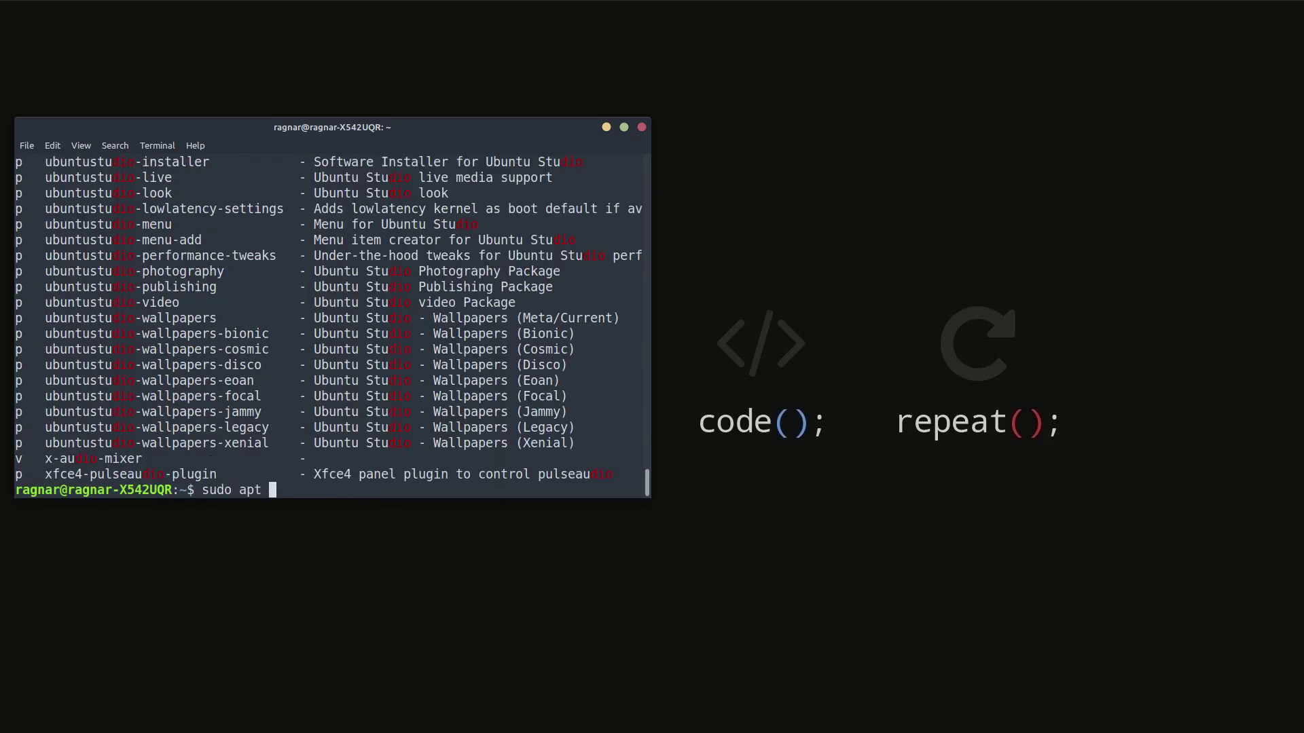
pyautogui.write('install diodon')
pyautogui.press('Return')
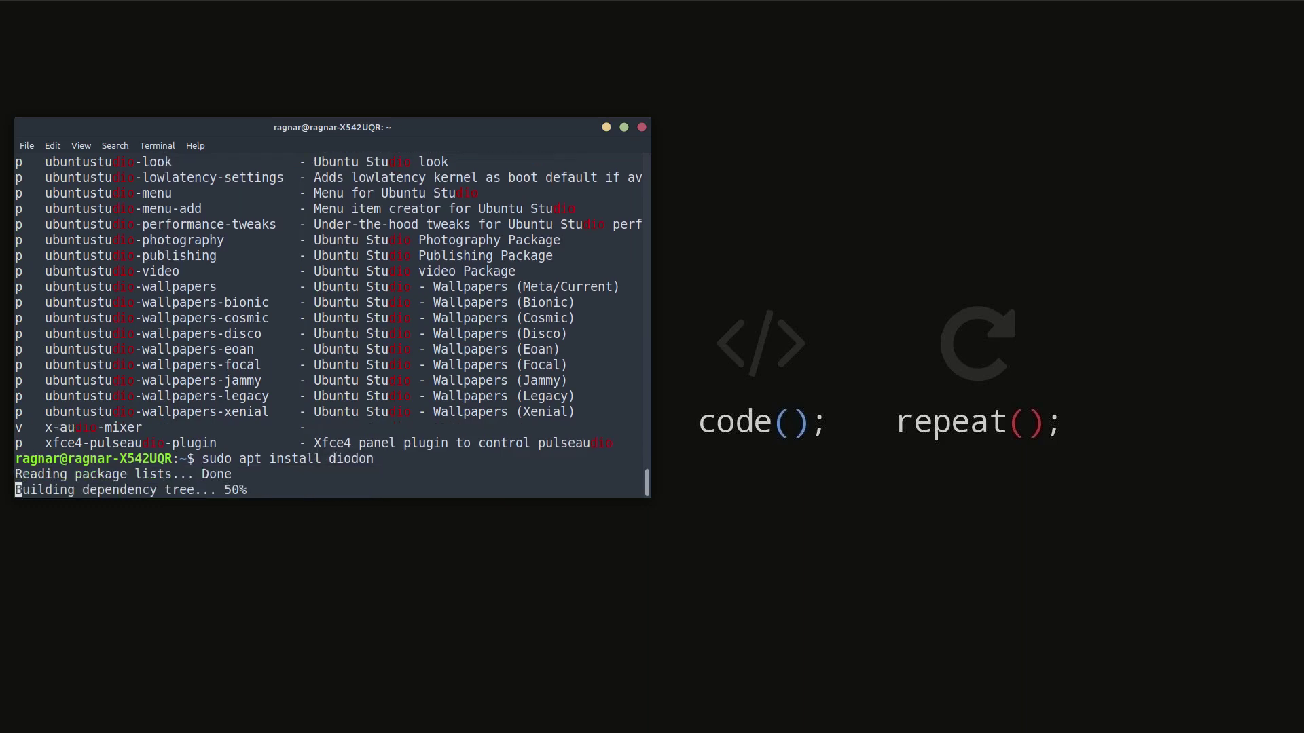
pyautogui.write('y')
pyautogui.press('Return')
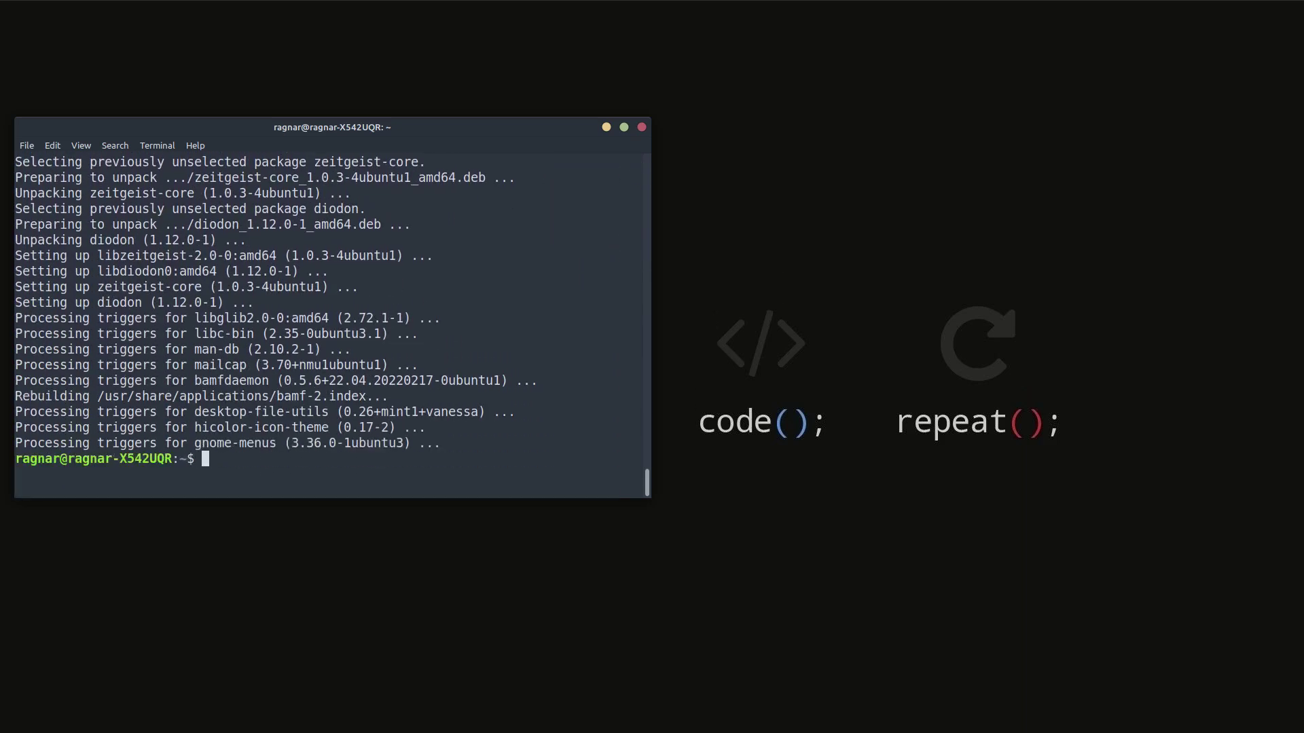
# Launch diodon from the terminal, then stop it with Ctrl+C.
pyautogui.write('diodon')
pyautogui.press('Return')
pyautogui.moveTo(348, 125); pyautogui.dragTo(530, 139)
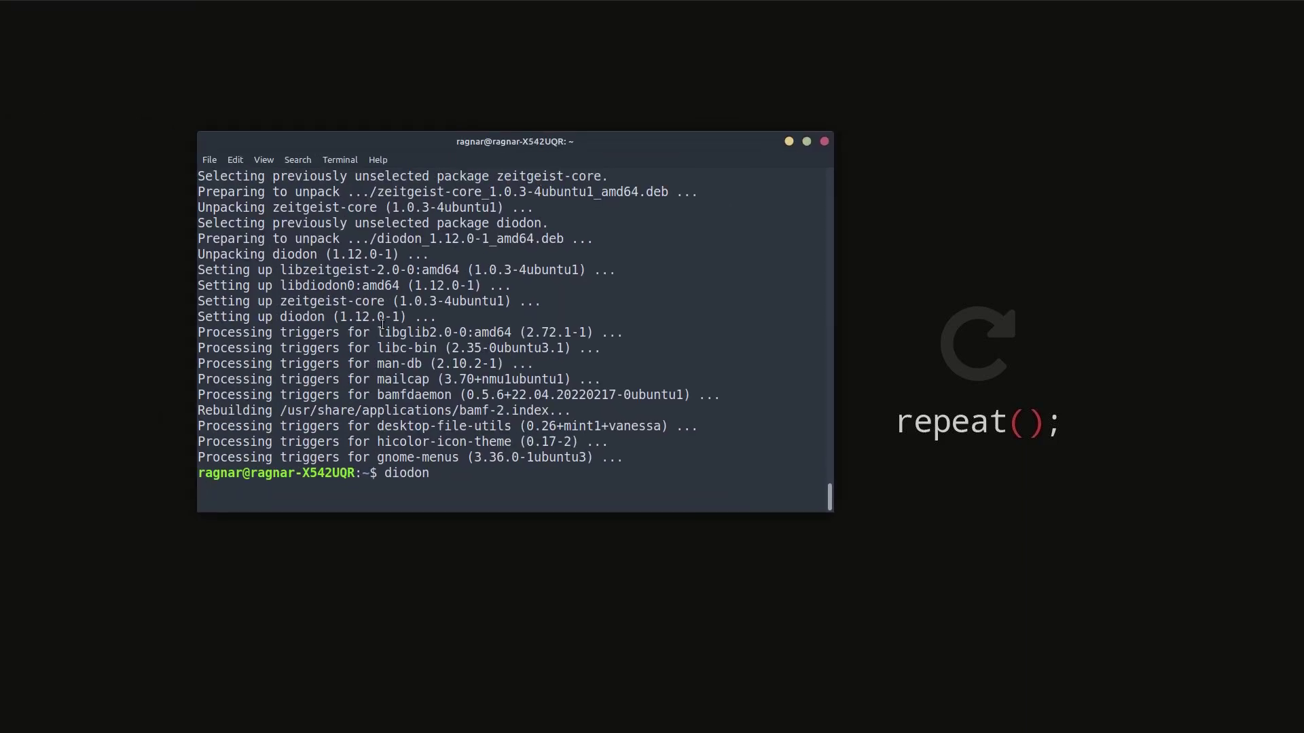
pyautogui.hotkey('ctrl', 'c')
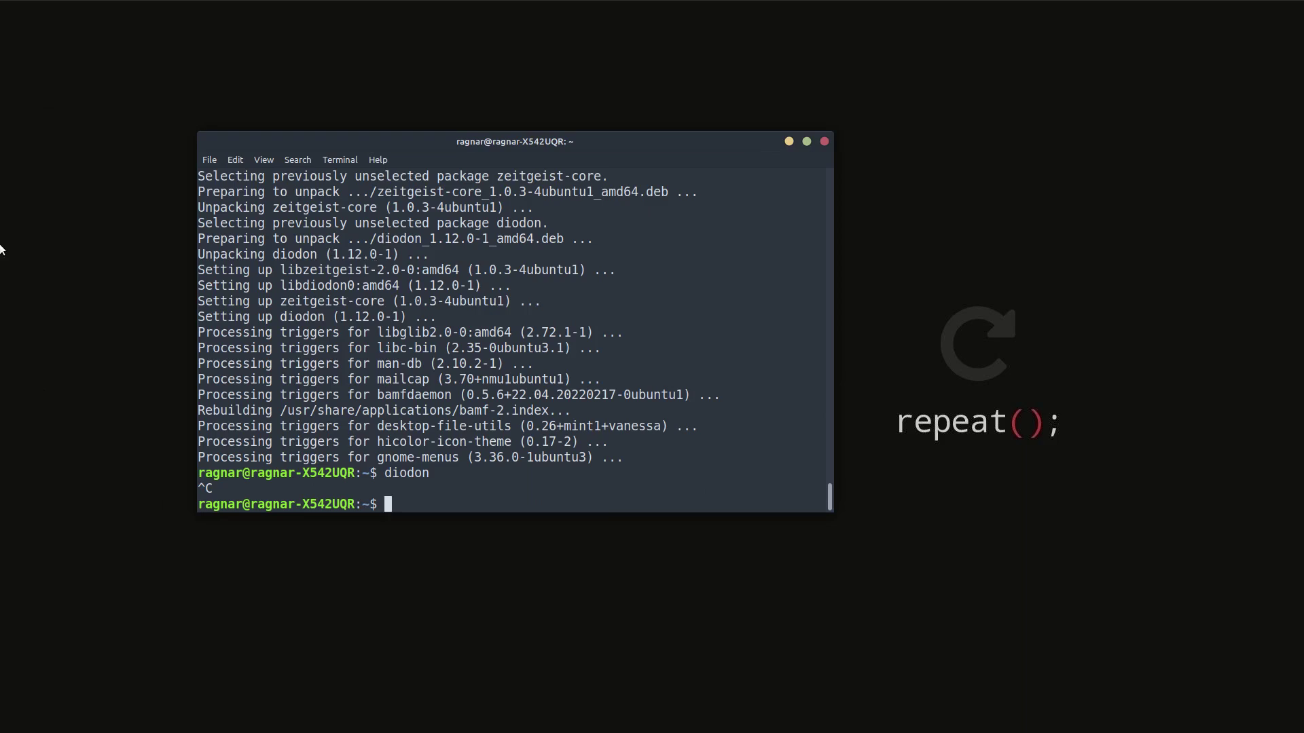
# Open System Settings and go to the Keyboard shortcuts page.
pyautogui.moveTo(2, 328)
pyautogui.press('super')
pyautogui.write('sett')
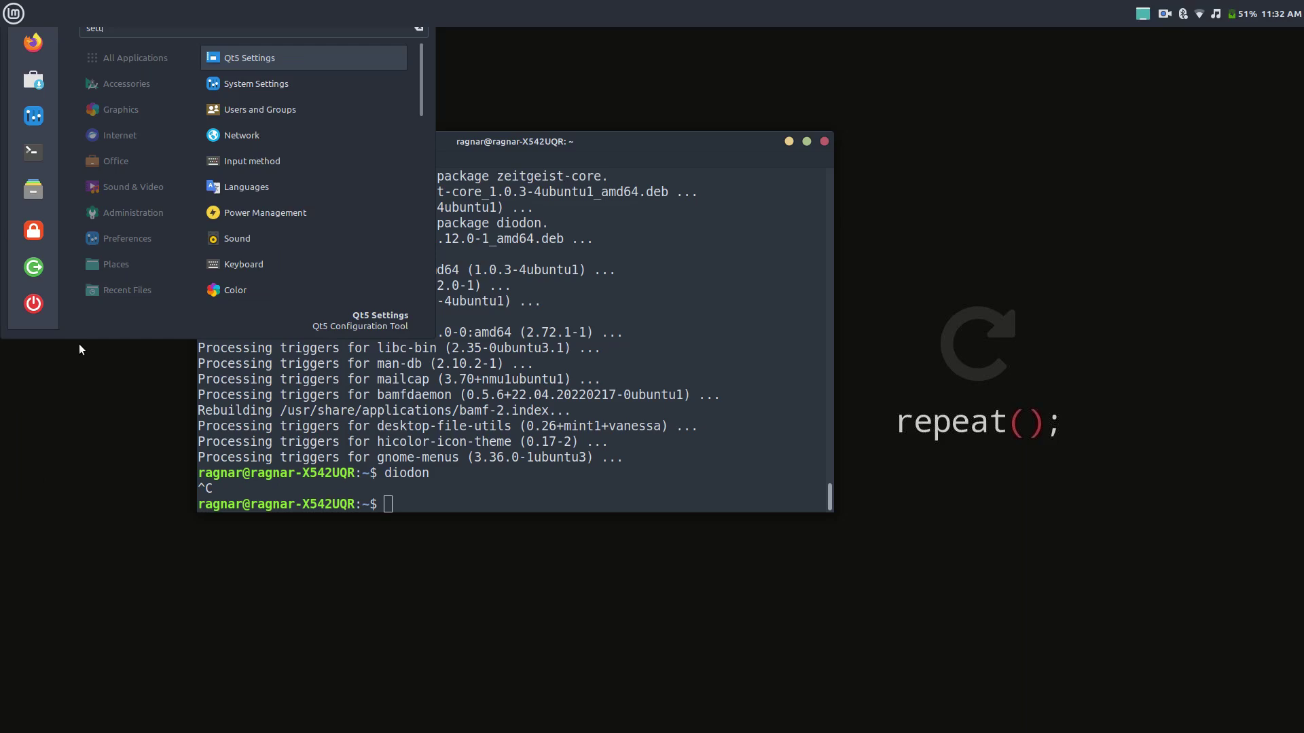
pyautogui.press('Down')
pyautogui.press('Return')
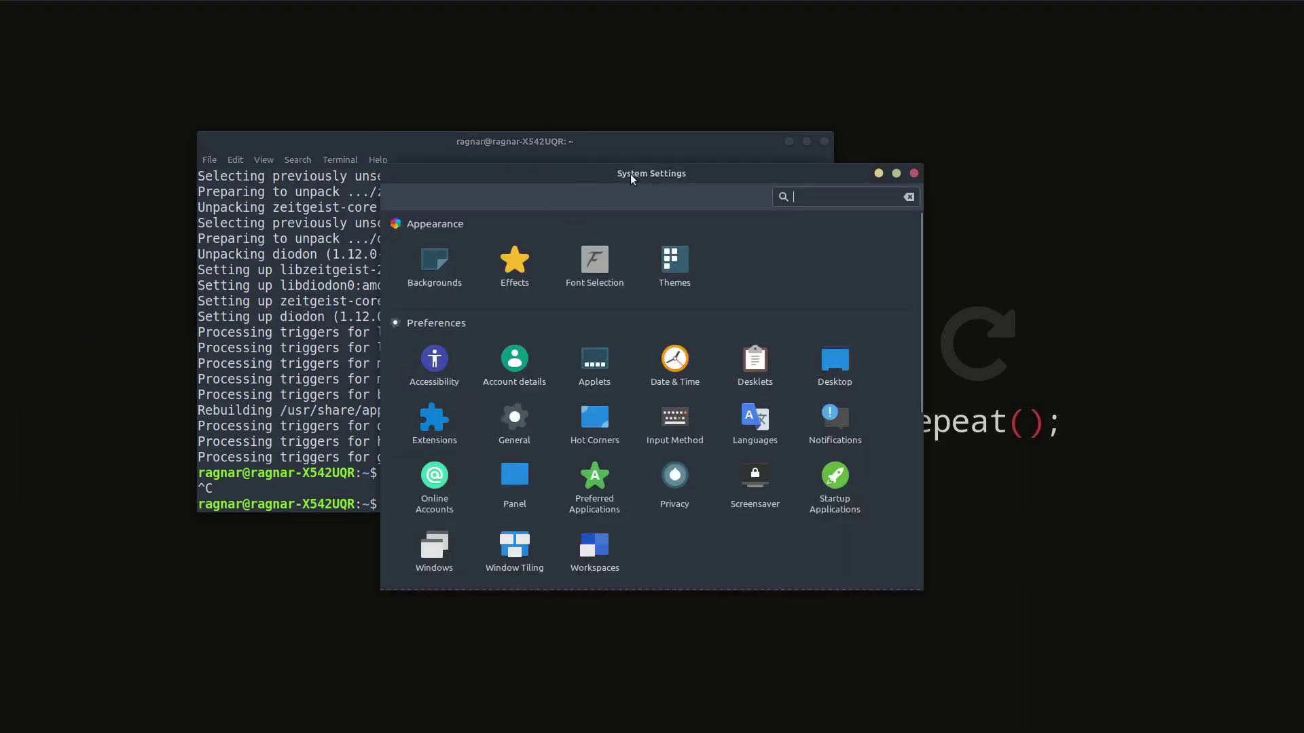
pyautogui.moveTo(630, 174); pyautogui.dragTo(600, 150)
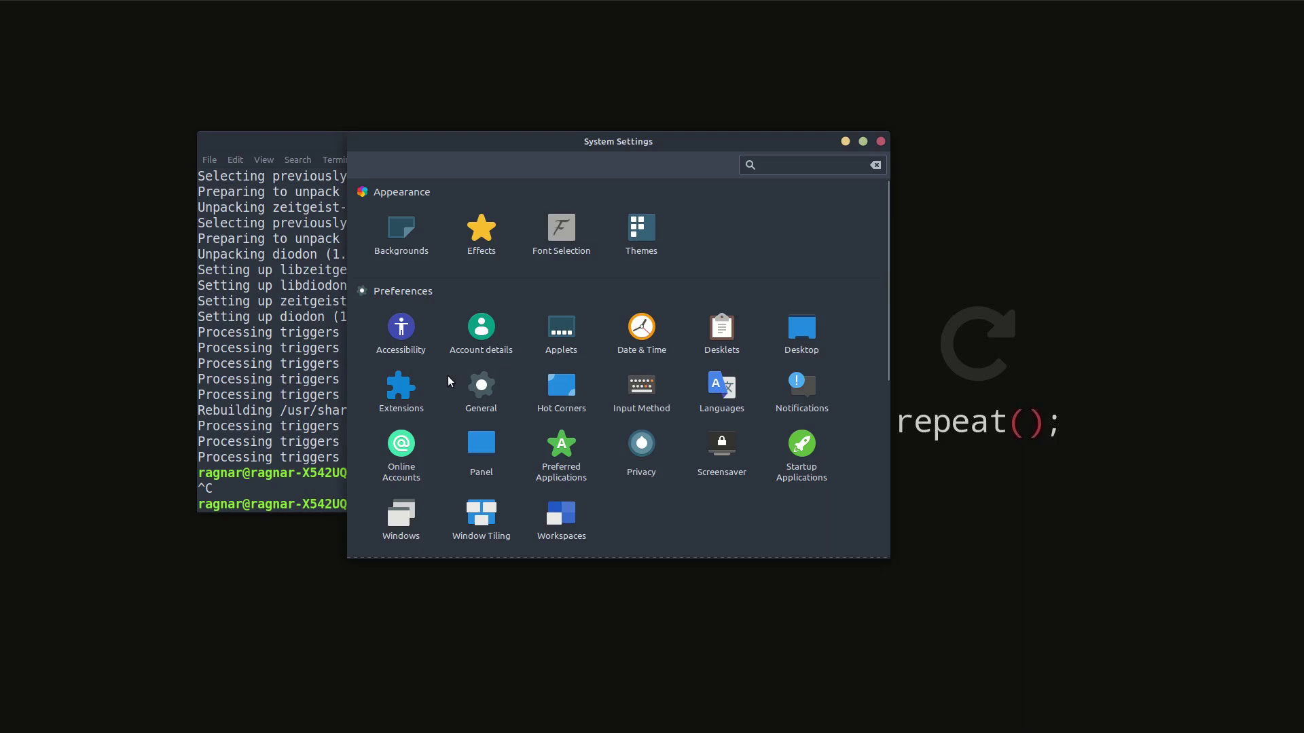
pyautogui.scroll(-5, 513, 413)
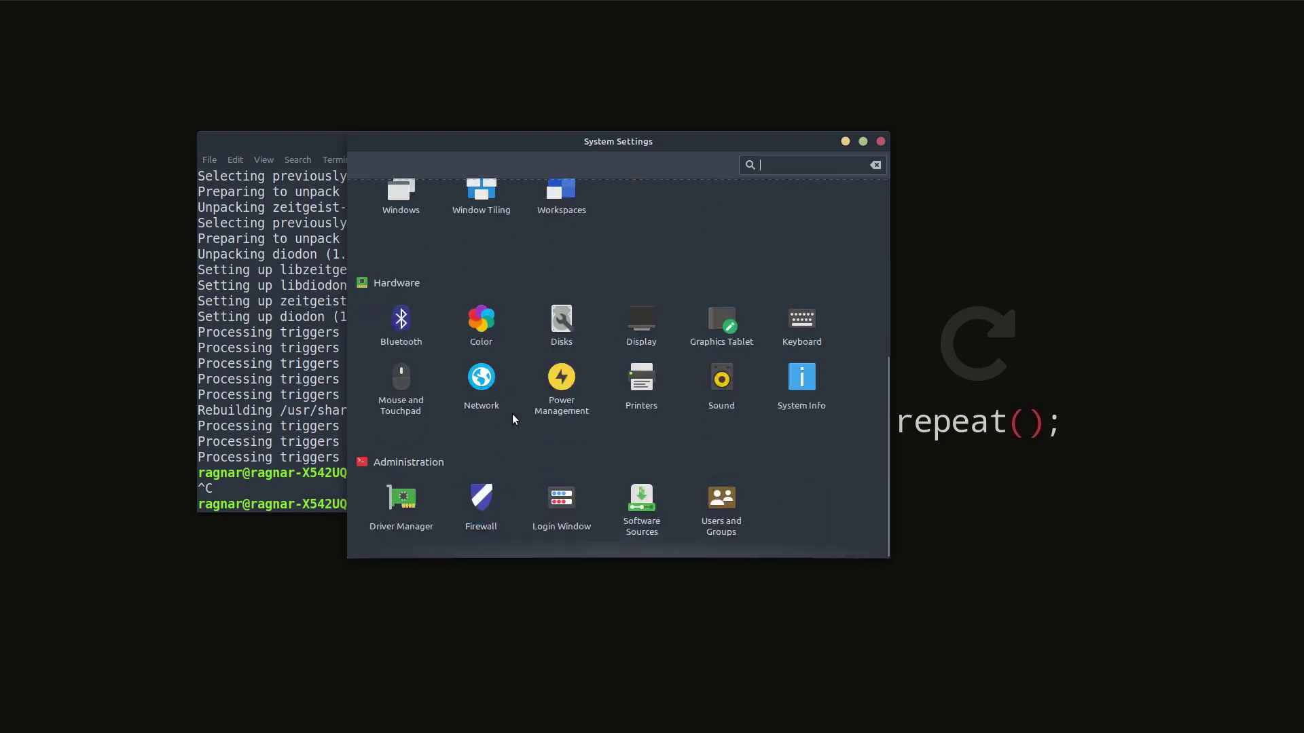
pyautogui.click(808, 326)
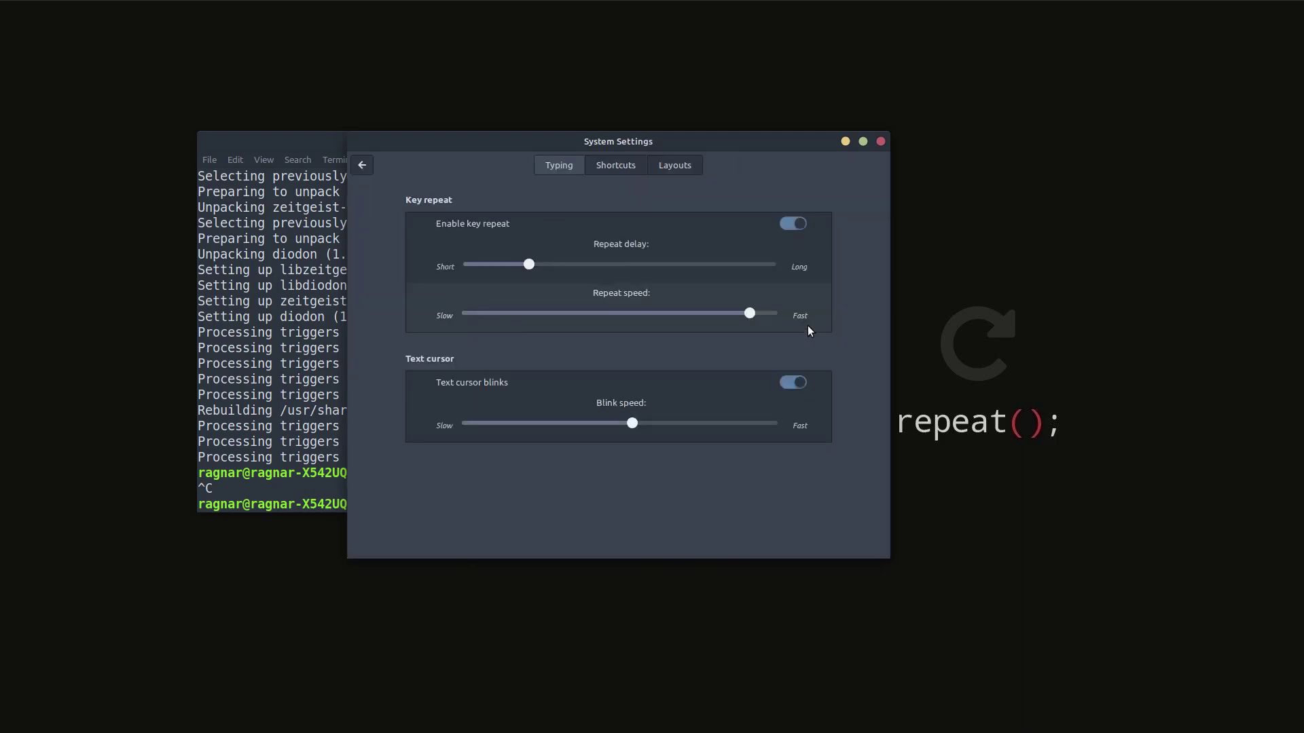
pyautogui.click(626, 173)
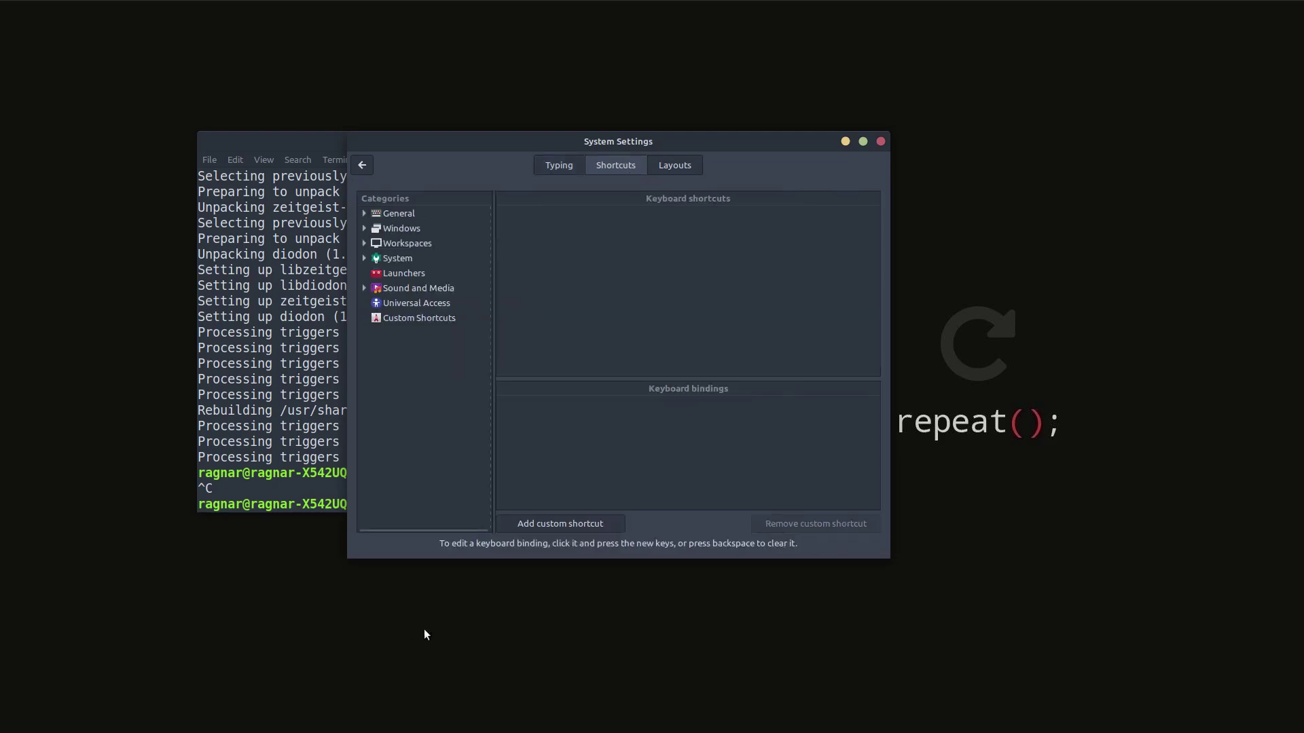
# Add a custom shortcut 'diodon' running diodon, bind it to Ctrl+`, and close settings.
pyautogui.click(568, 522)
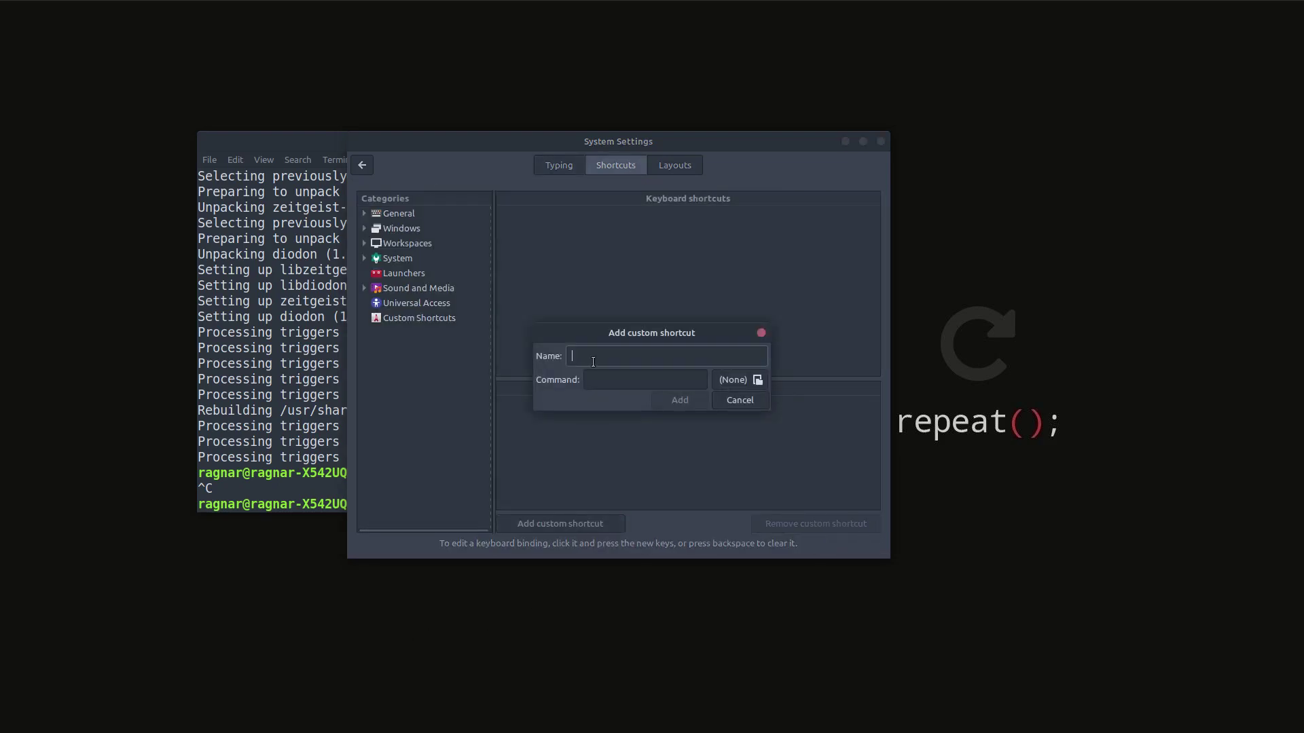
pyautogui.write('diodon')
pyautogui.click(630, 381)
pyautogui.write('d')
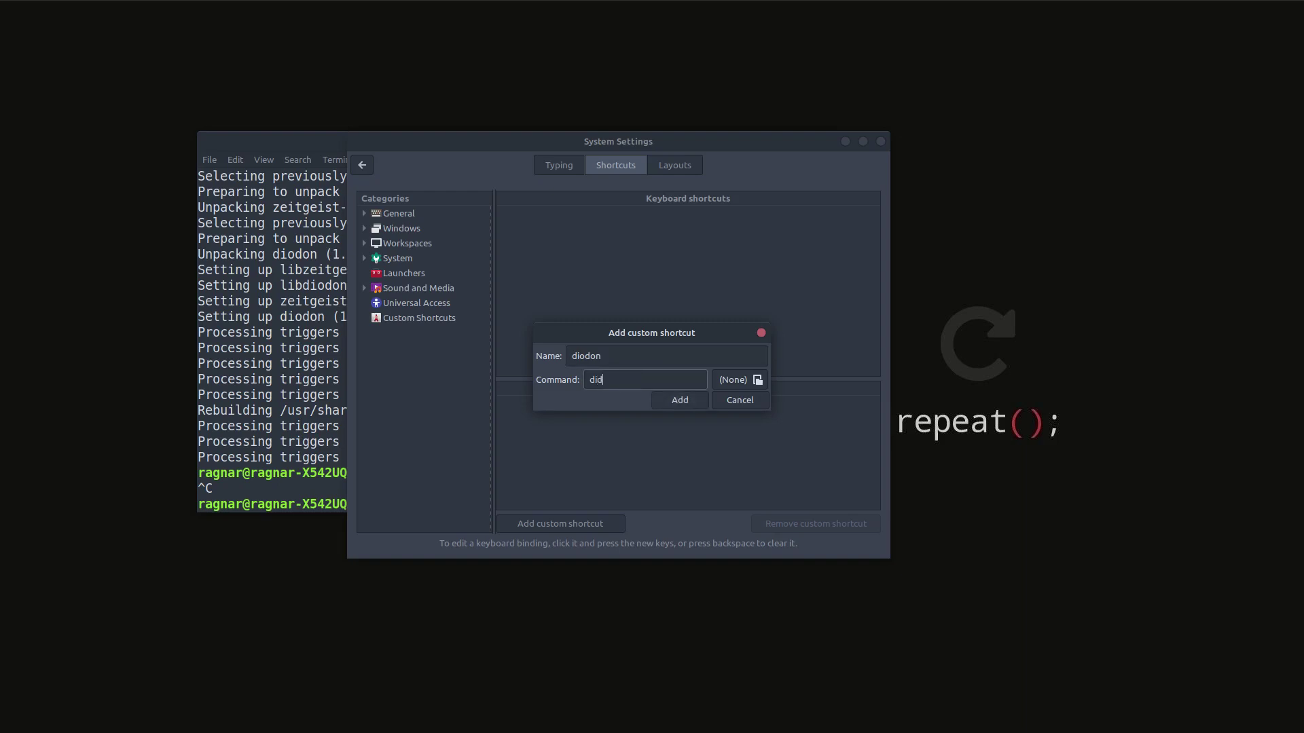
pyautogui.write('iodon')
pyautogui.click(669, 405)
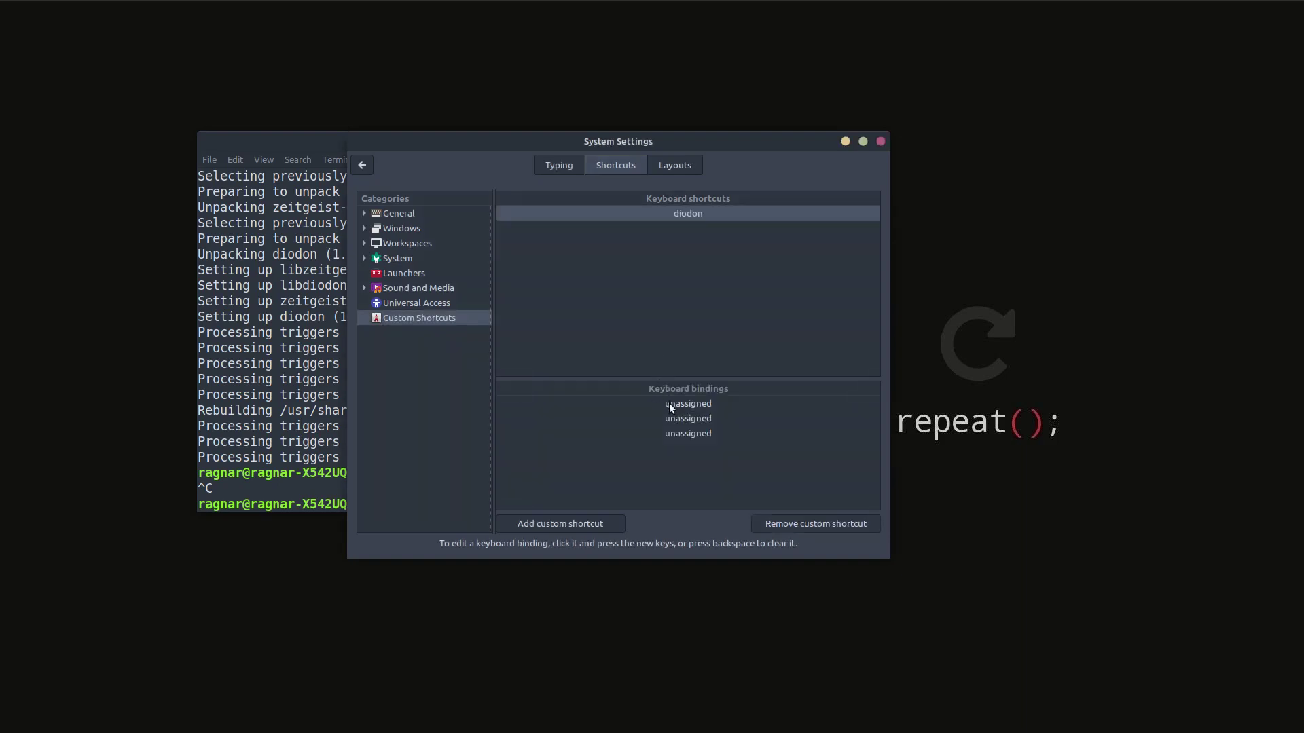
pyautogui.click(670, 404)
pyautogui.hotkey('ctrl', '`')
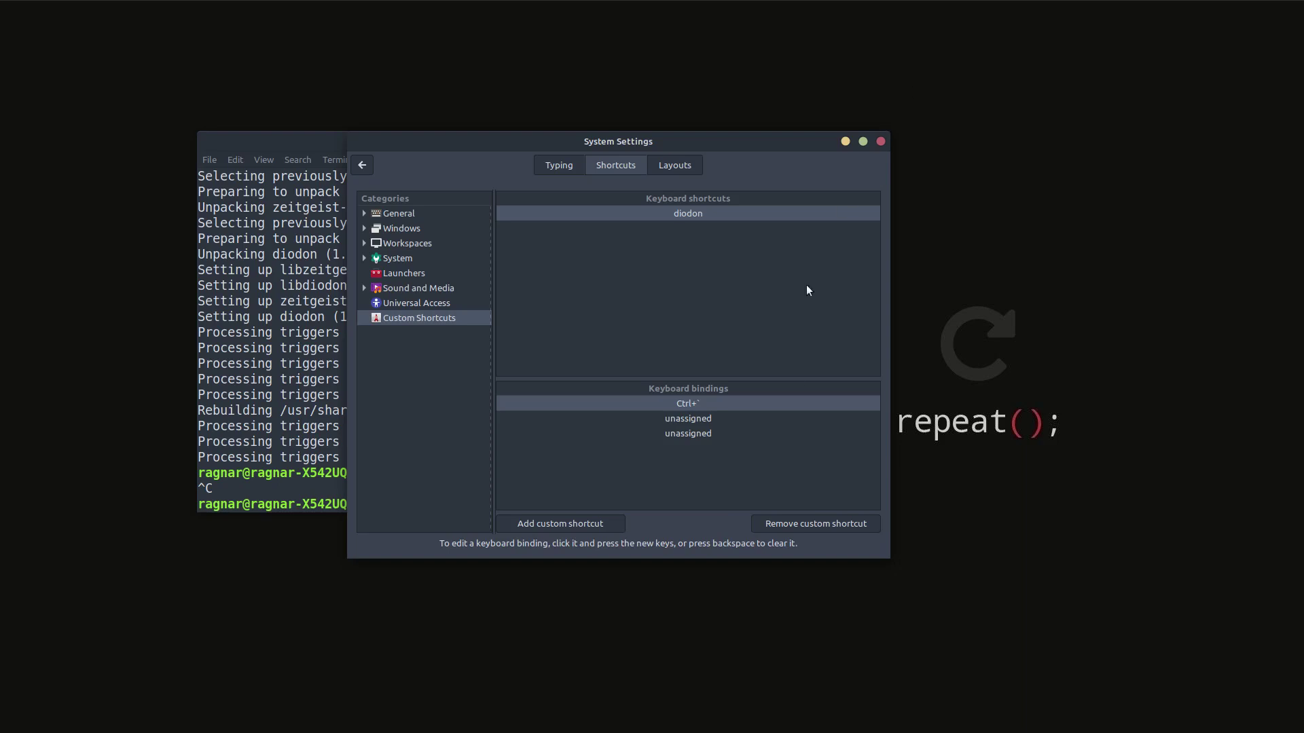
pyautogui.click(880, 142)
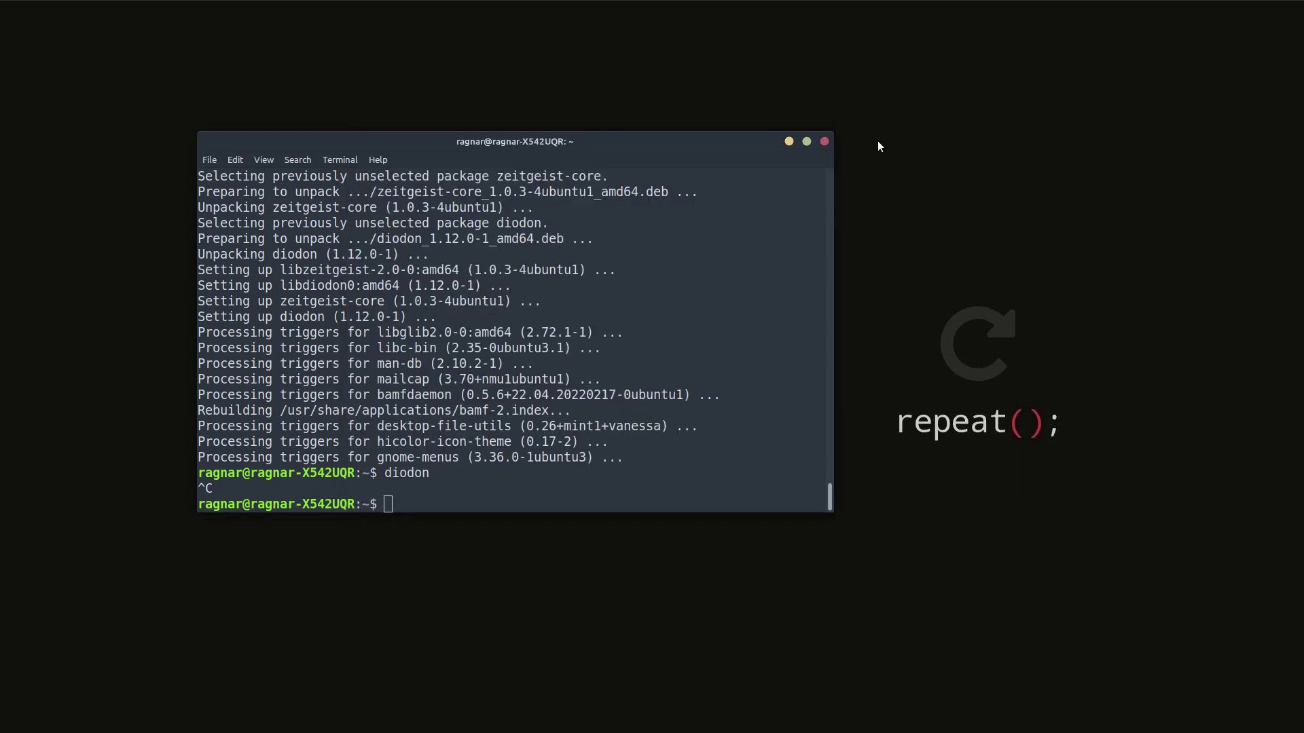
# Bring up Diodon with Ctrl+` and open its Preferences, viewing the hotkey and plugin tabs.
pyautogui.hotkey('ctrl', '`')
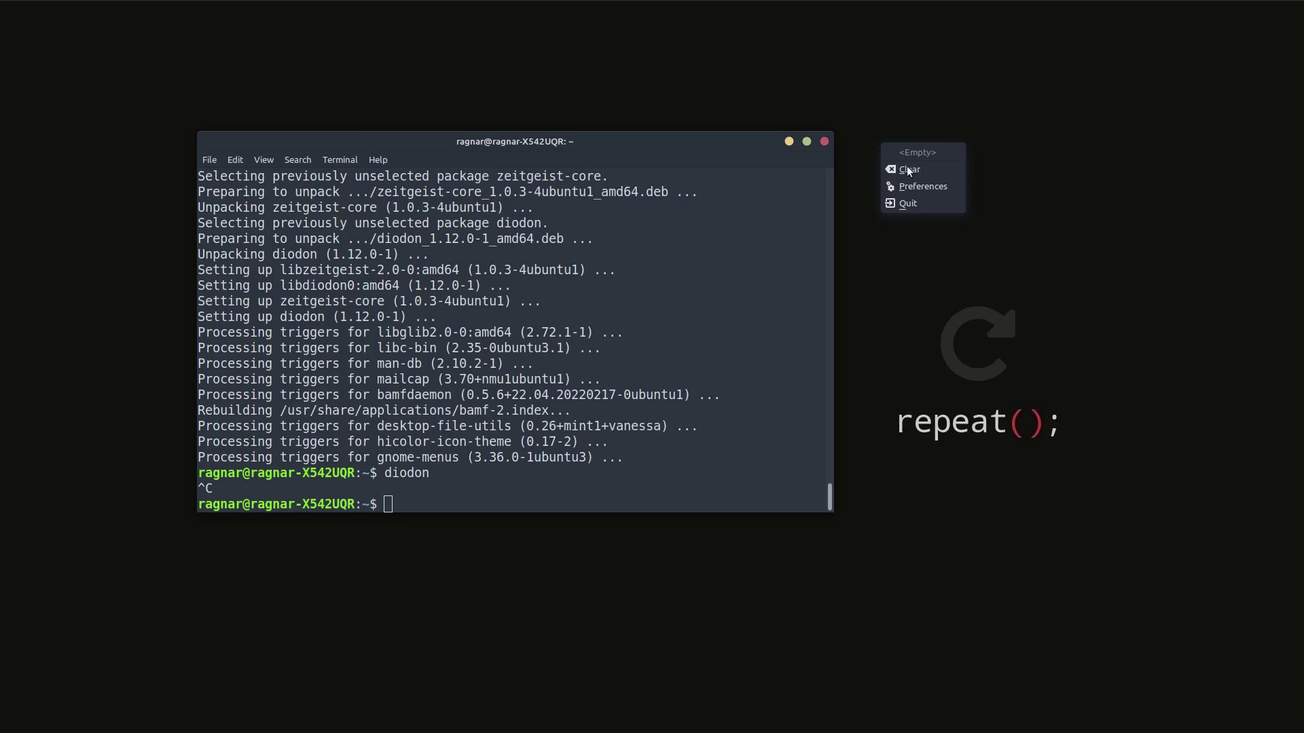
pyautogui.click(906, 184)
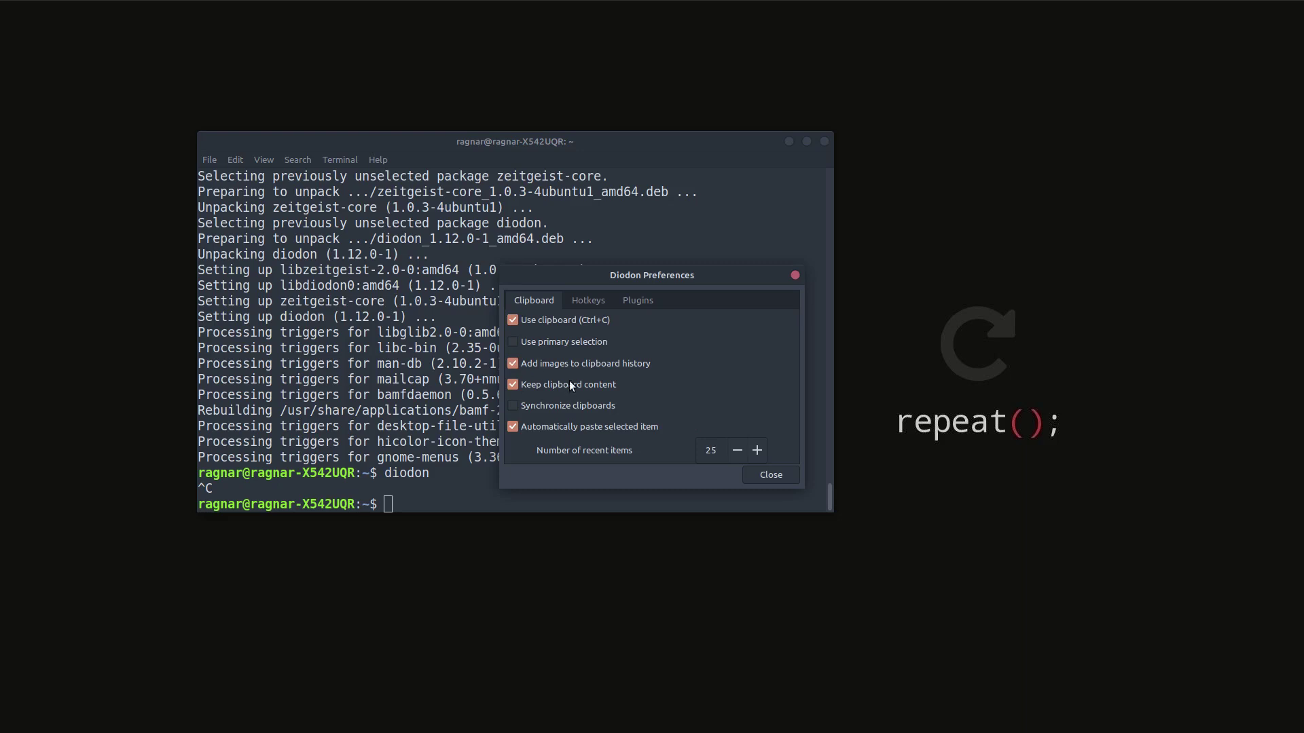
pyautogui.moveTo(539, 415)
pyautogui.click(585, 301)
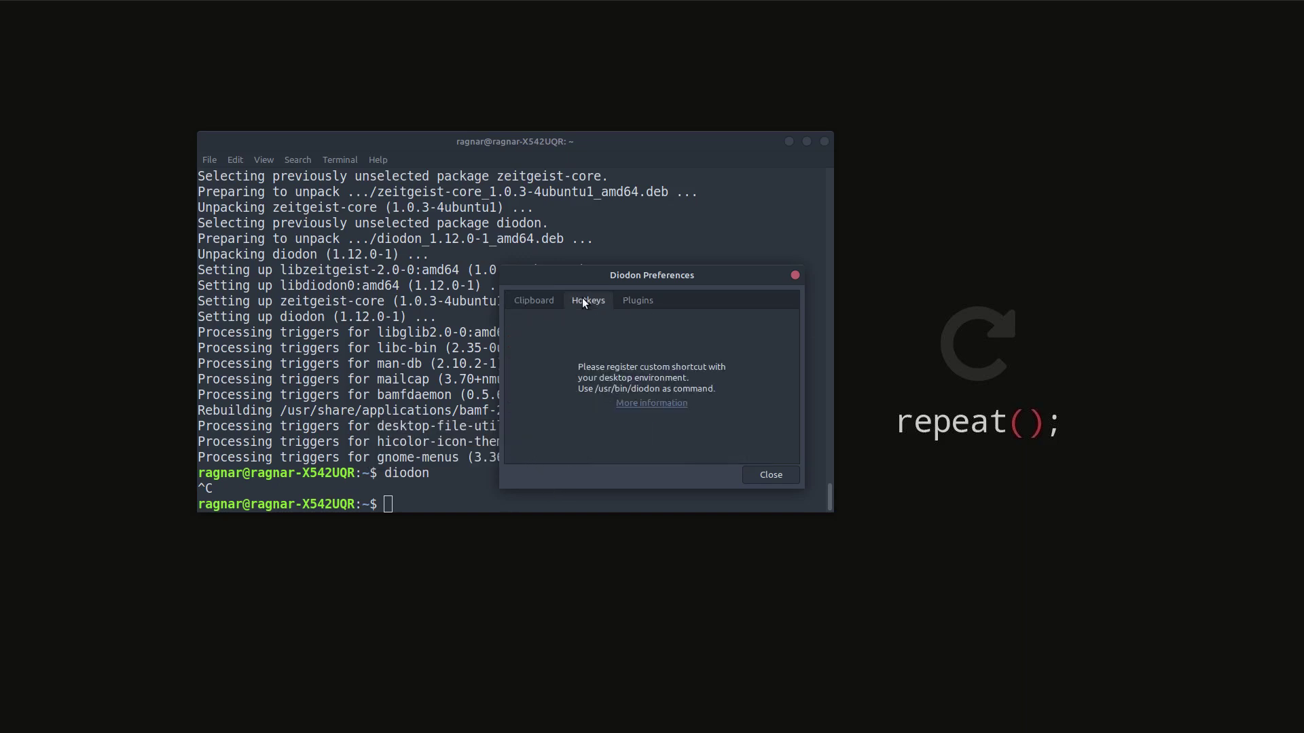
pyautogui.click(637, 302)
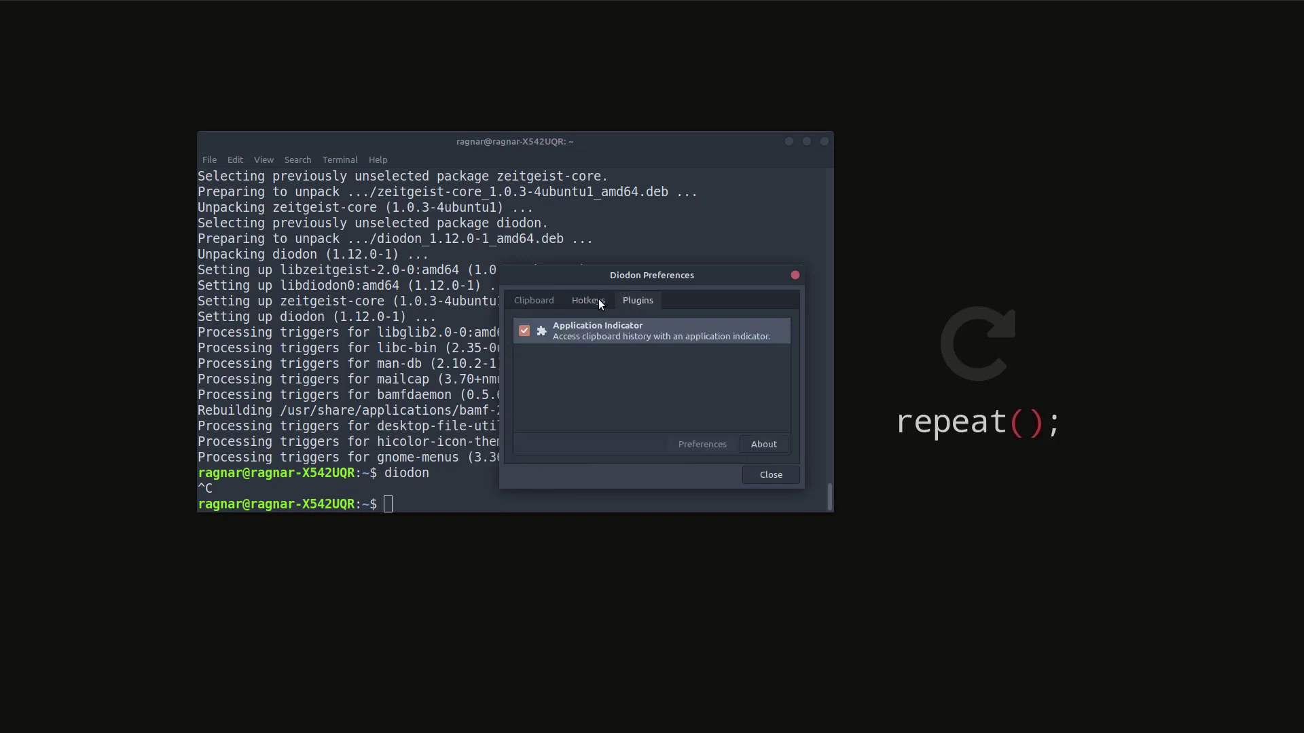
# Re-enable the Application Indicator plugin and read the Hotkeys advice about custom shortcuts.
pyautogui.moveTo(1012, 5)
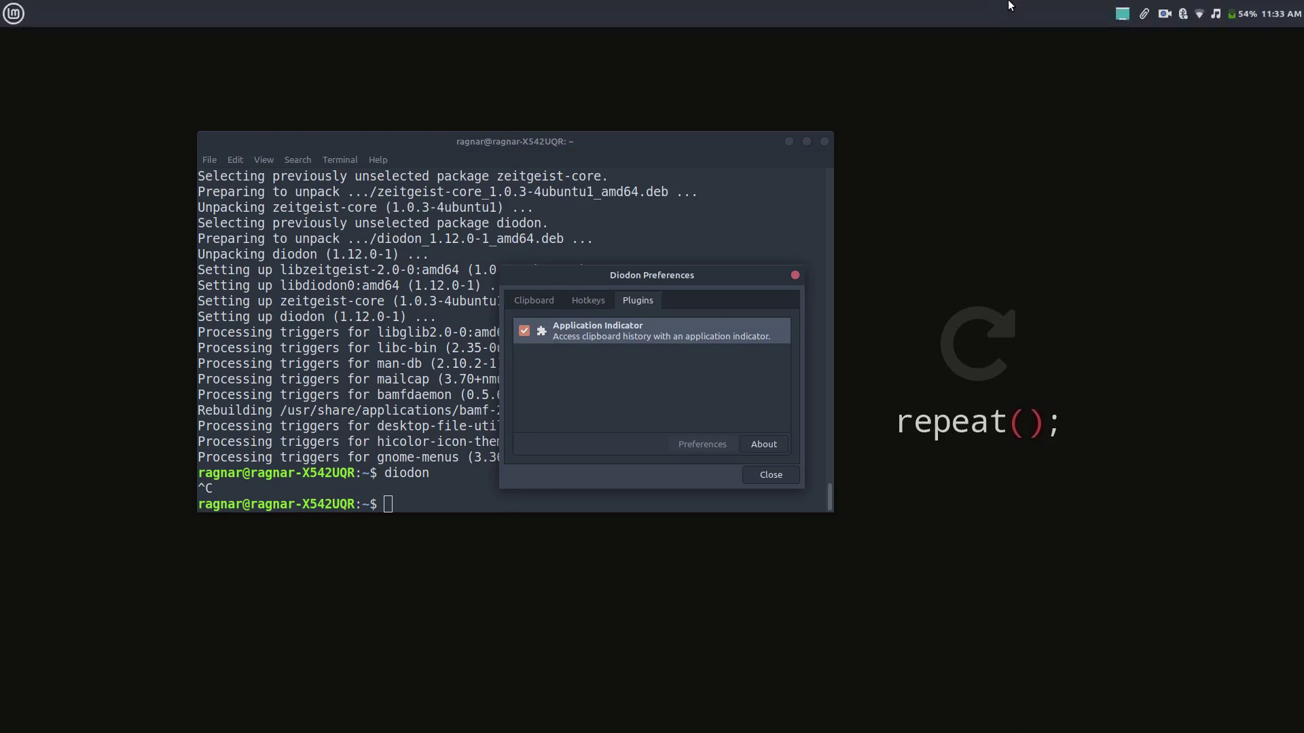
pyautogui.click(1142, 14)
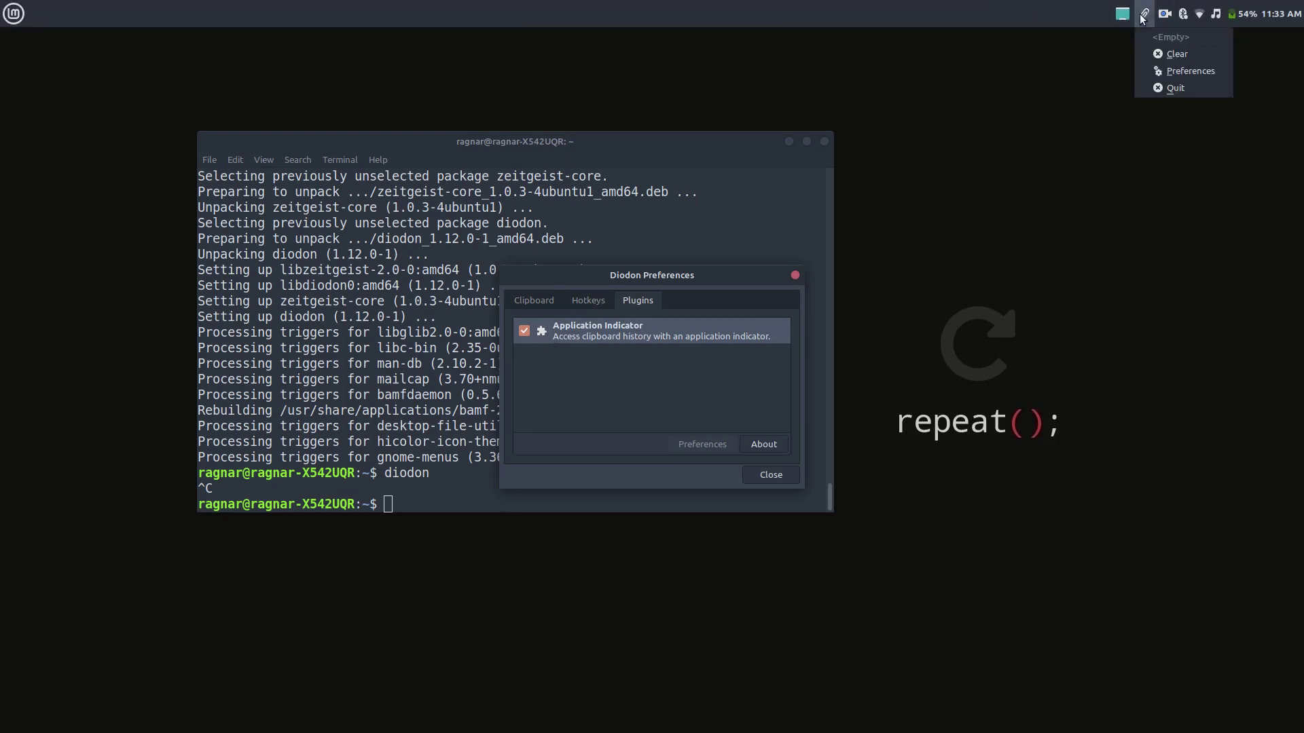
pyautogui.click(1040, 128)
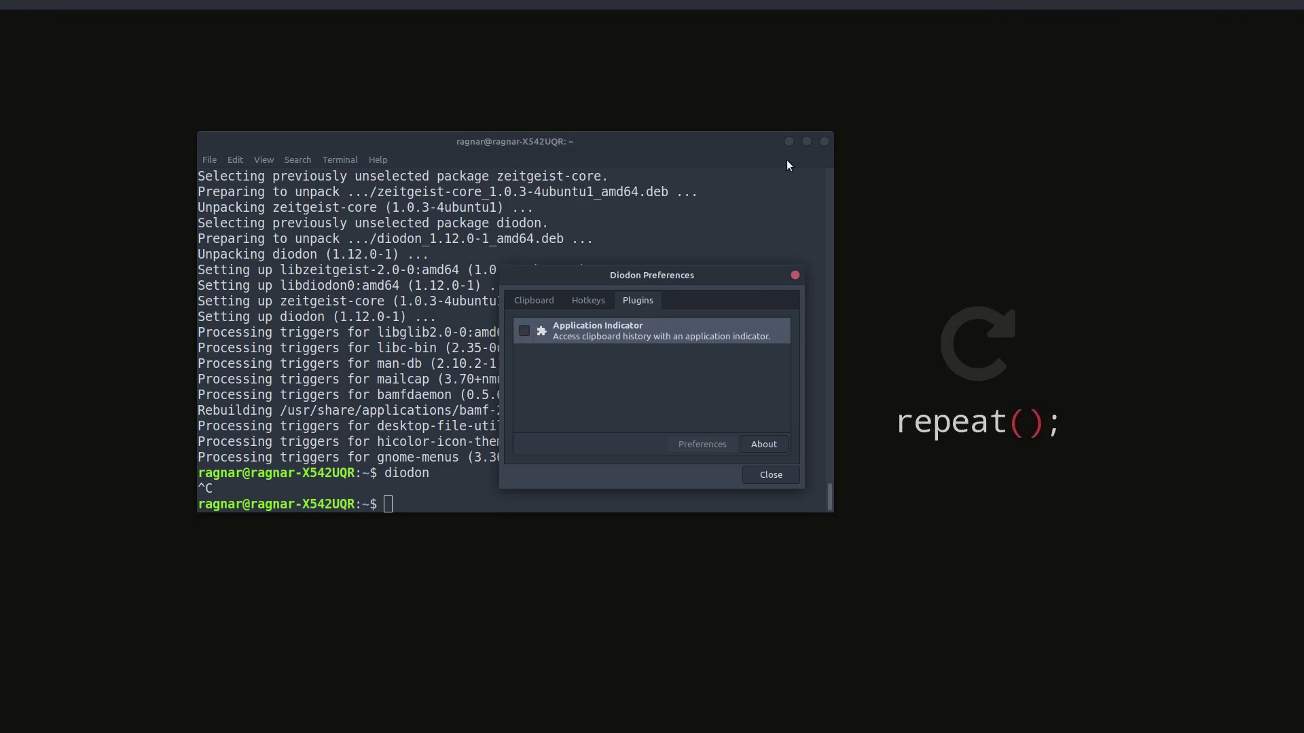
pyautogui.click(525, 331)
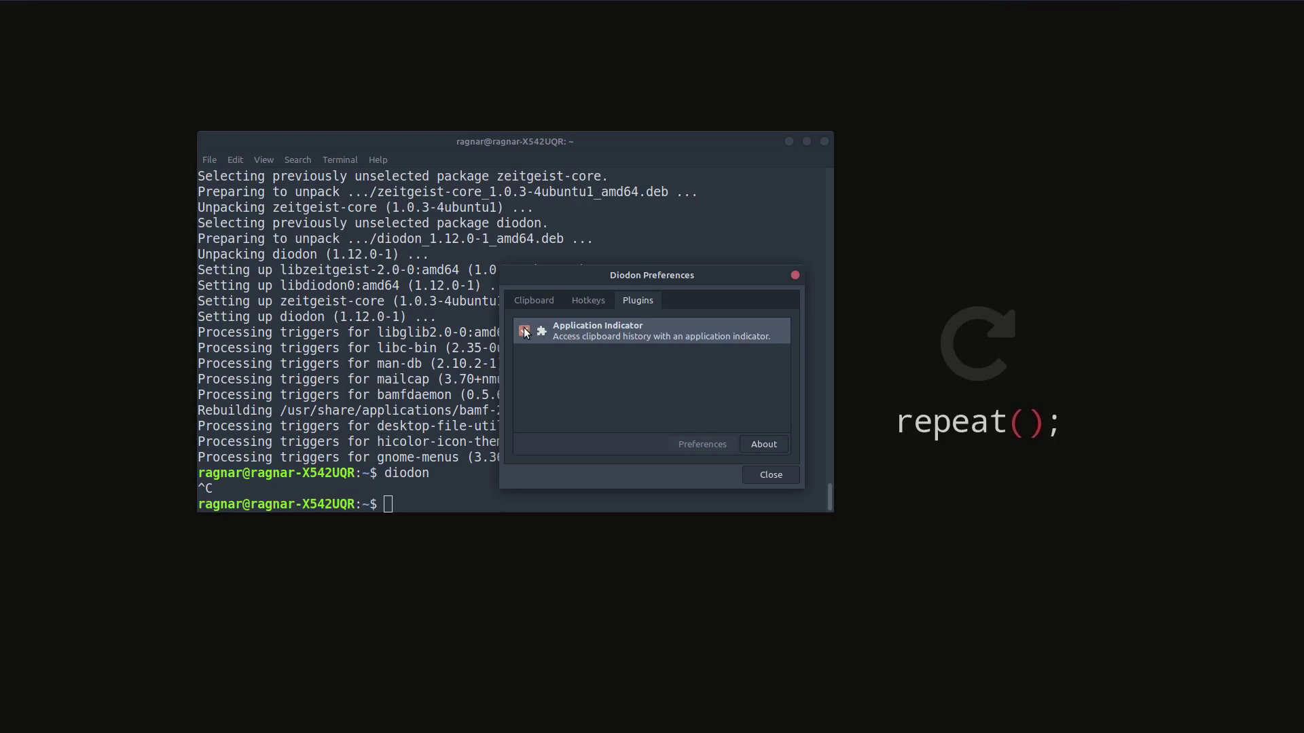
pyautogui.click(588, 301)
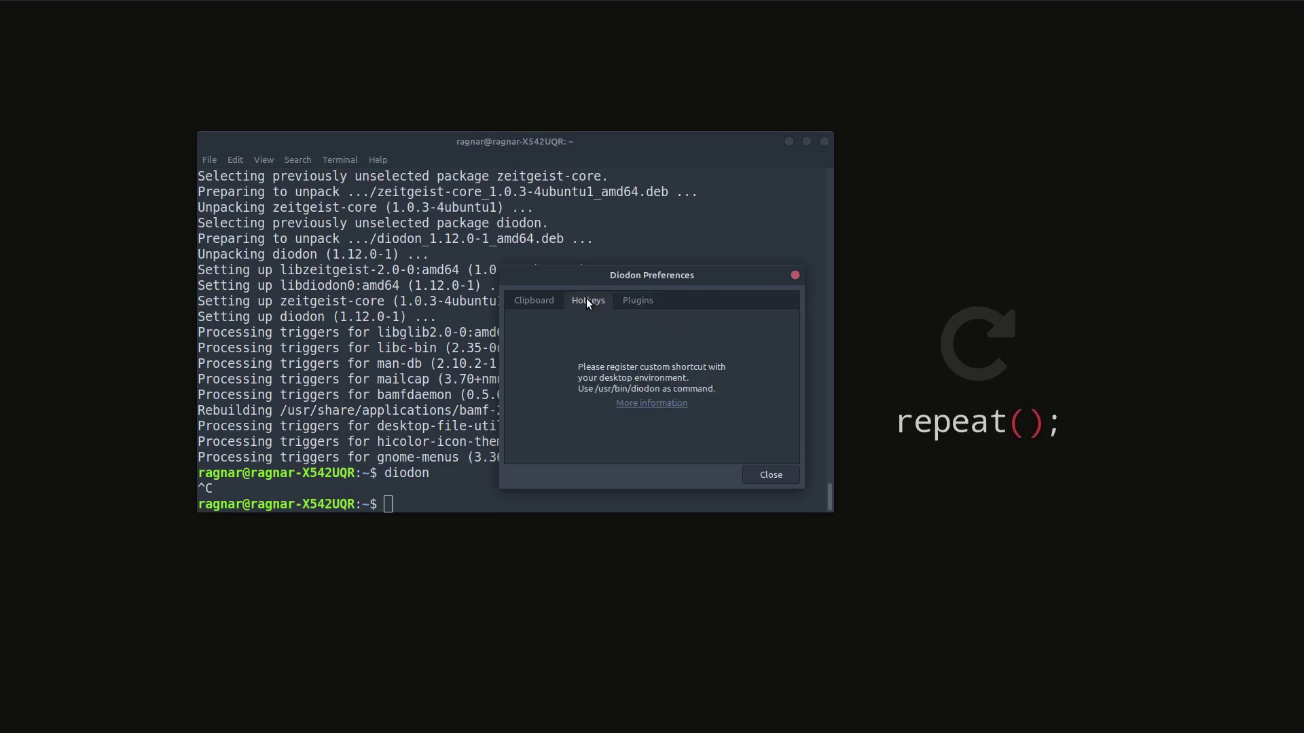
# Close Diodon Preferences, launch Firefox in a new tab, and close the two old tabs.
pyautogui.click(762, 476)
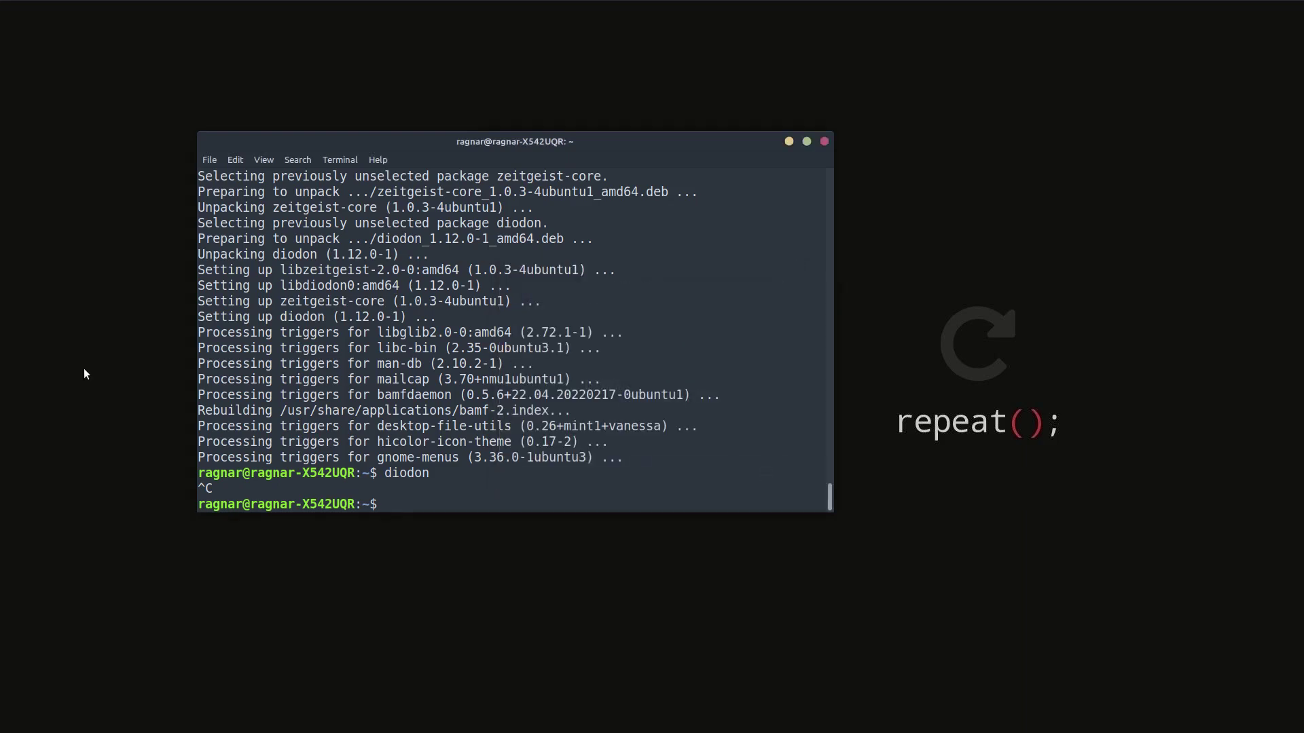
pyautogui.click(32, 475)
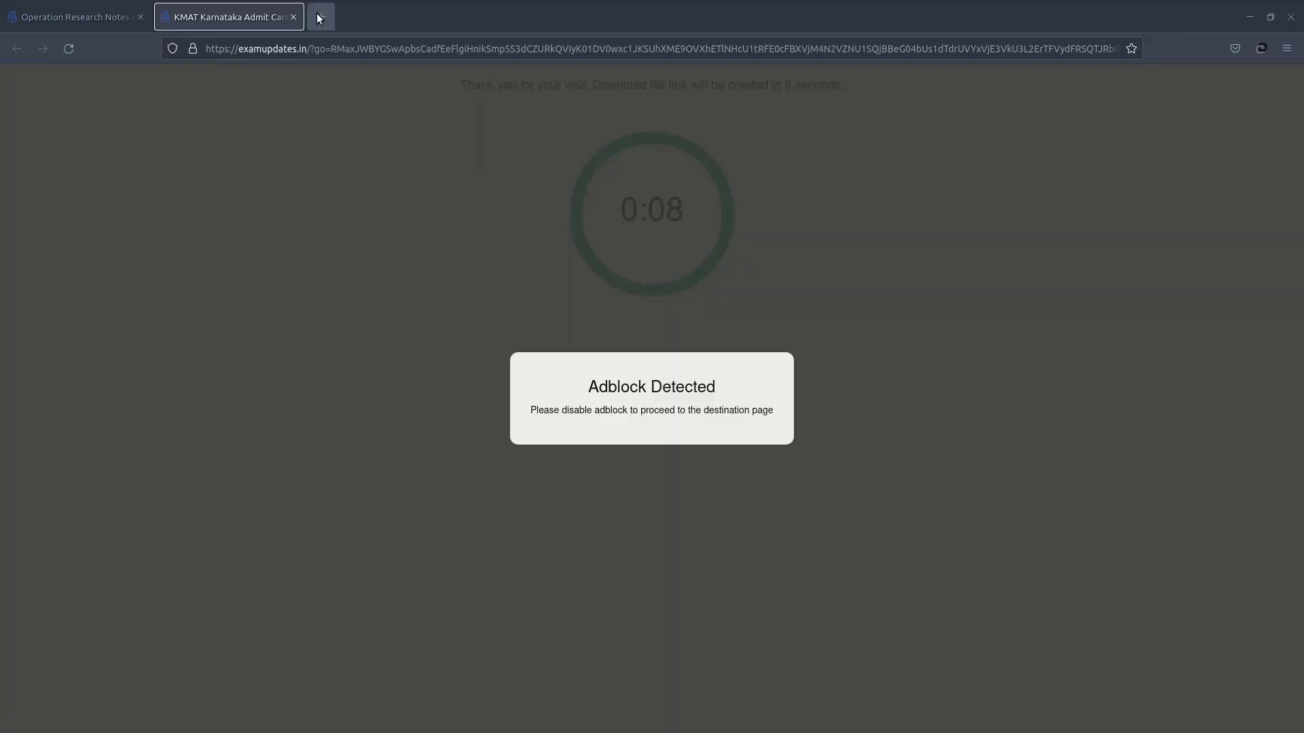
pyautogui.click(320, 17)
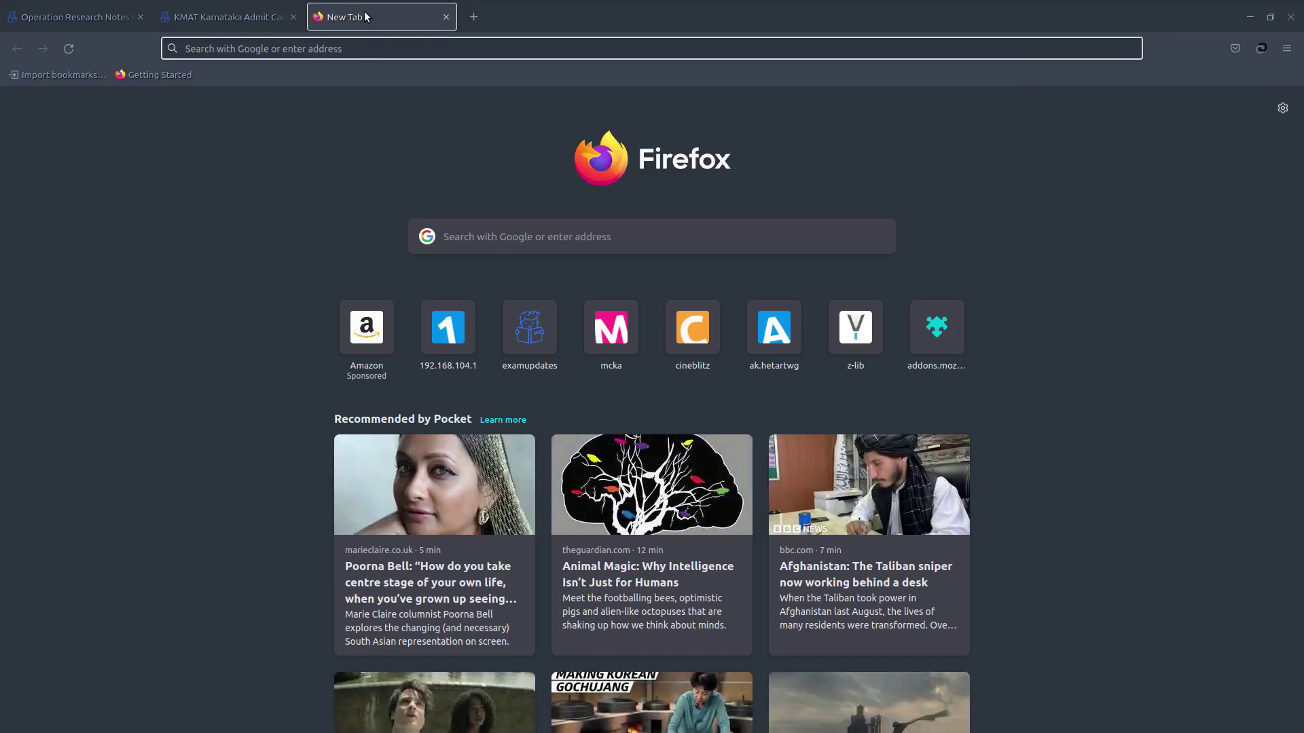
pyautogui.click(293, 17)
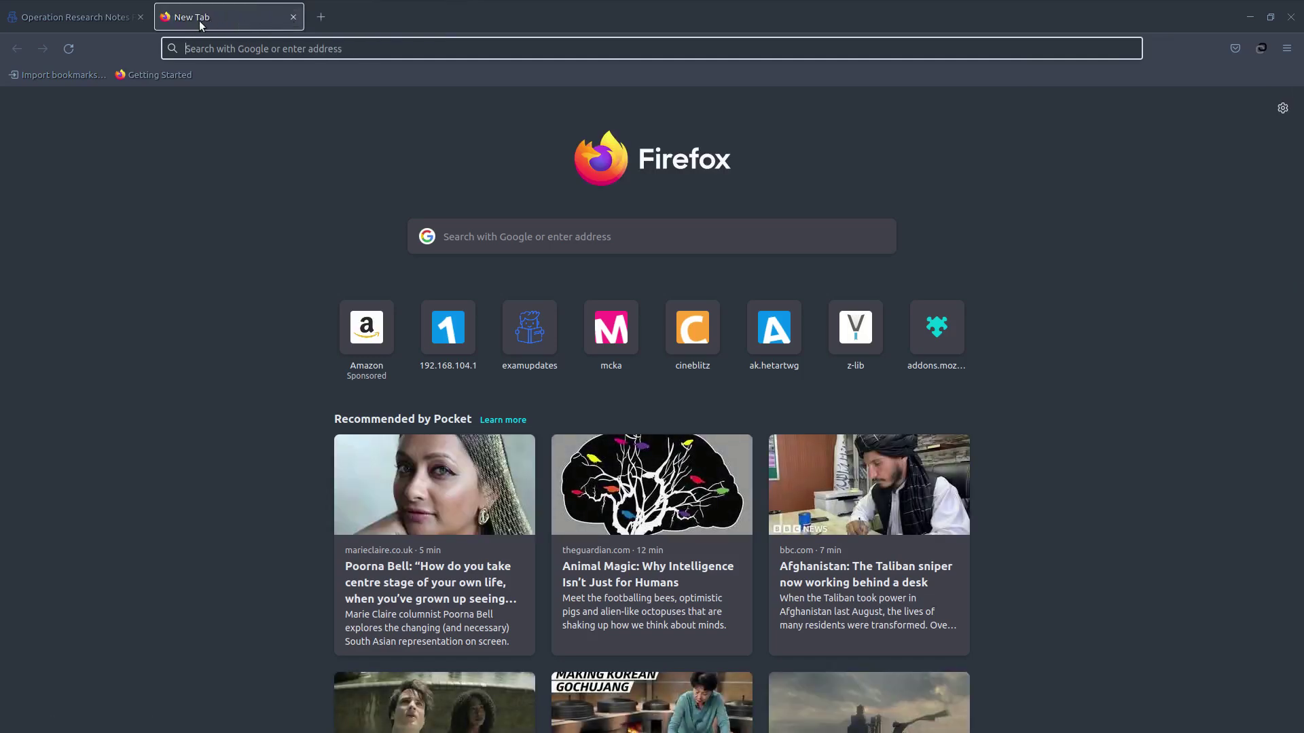
pyautogui.click(141, 17)
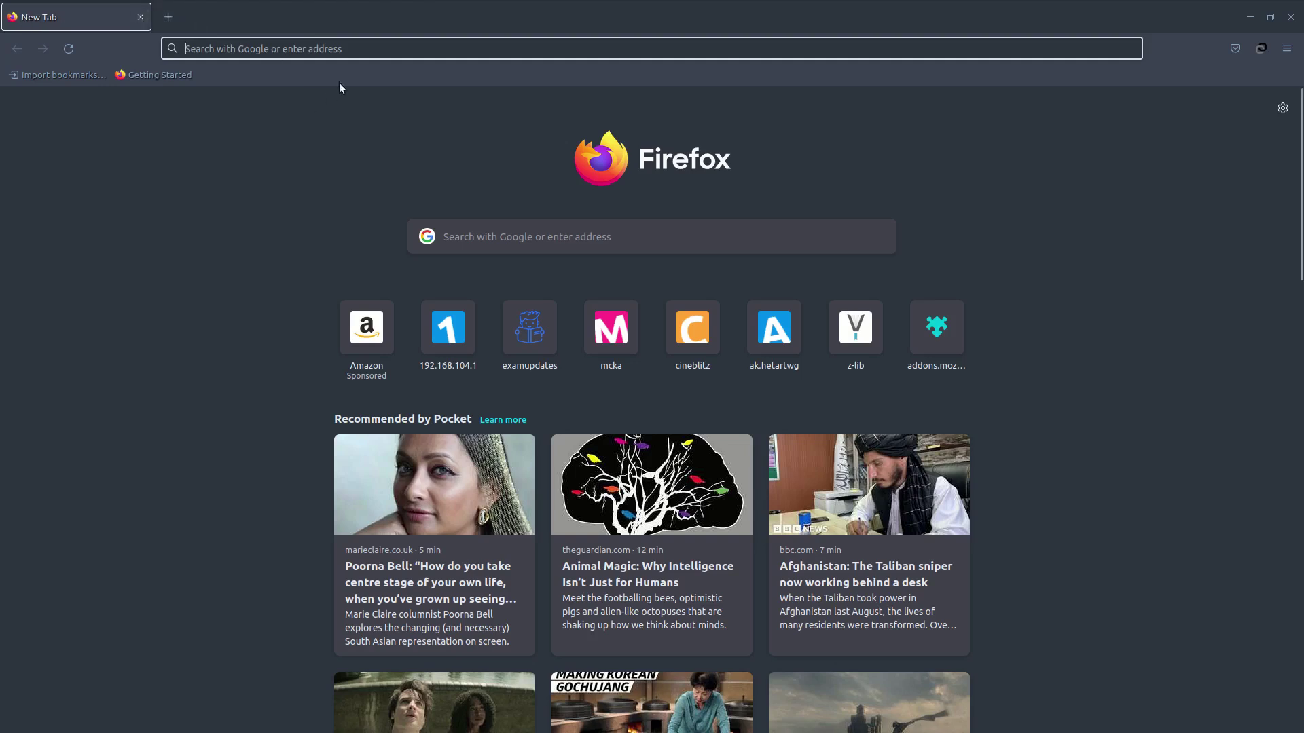
# Search Google for 'hello world'.
pyautogui.click(484, 234)
pyautogui.write('h')
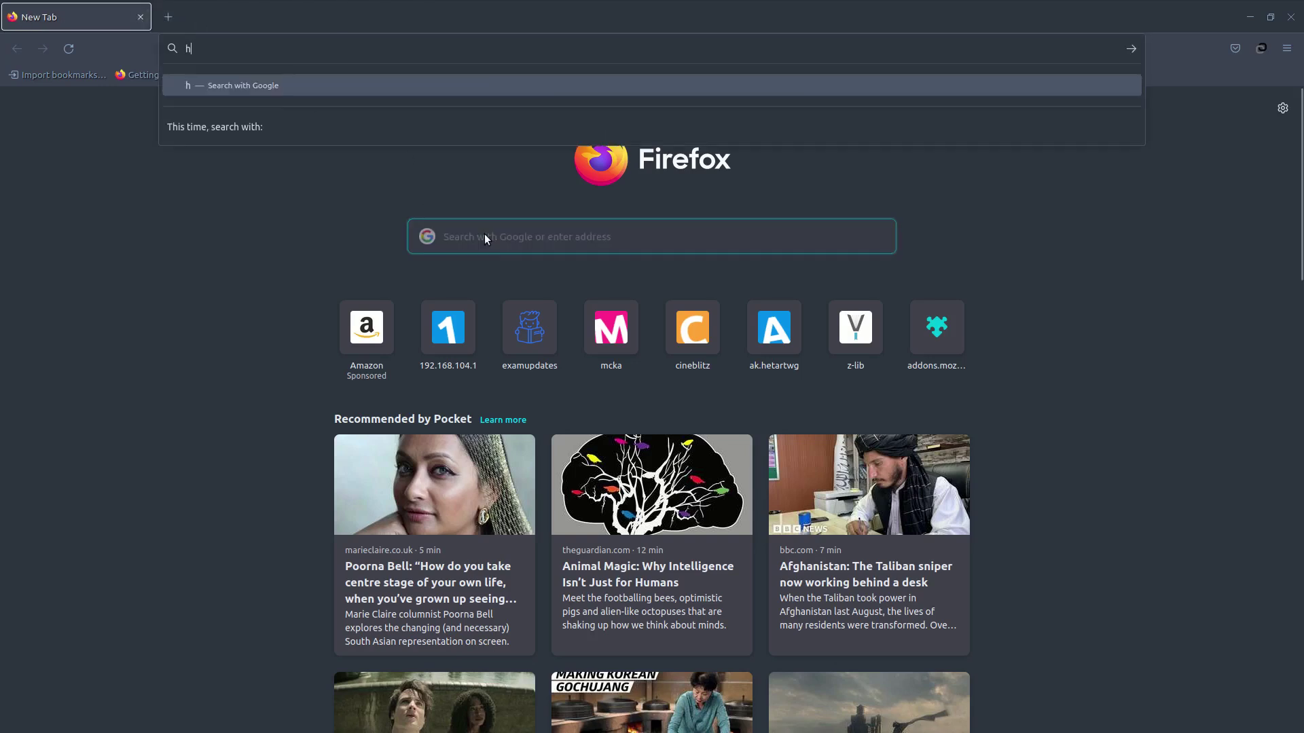
pyautogui.write('ello world')
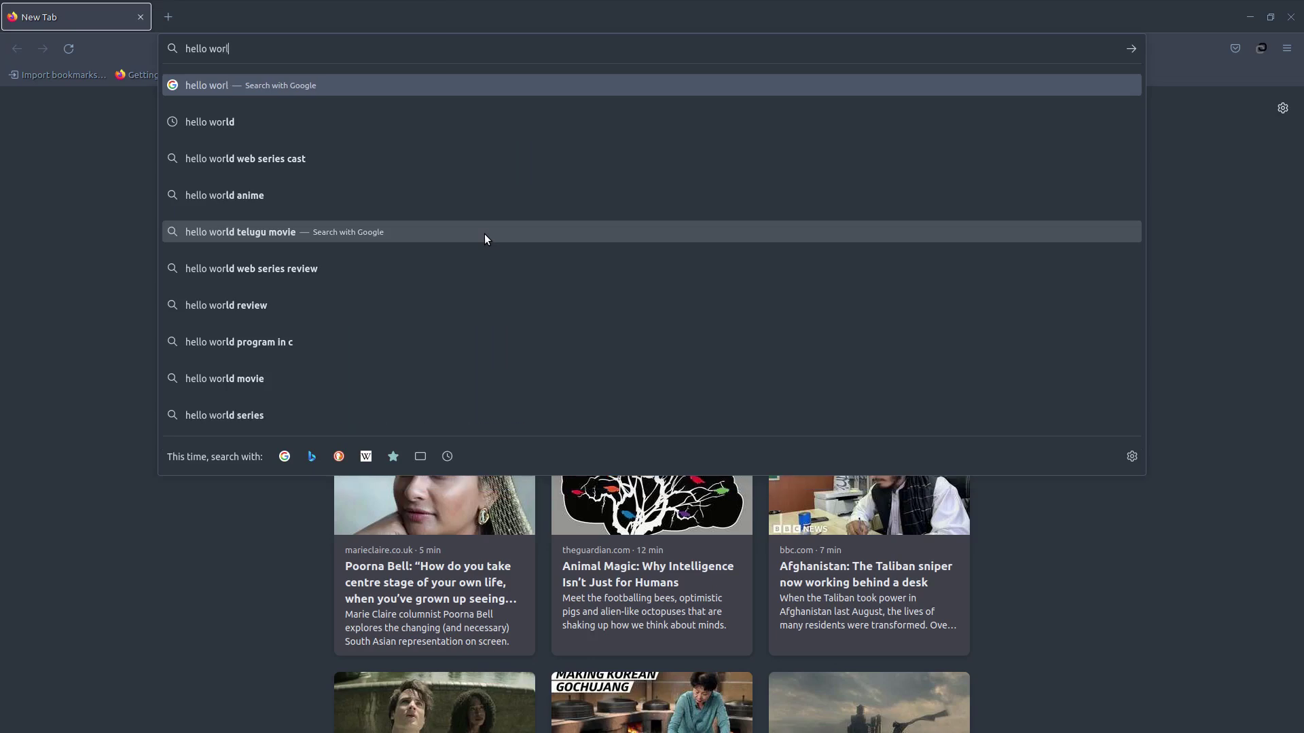
pyautogui.press('Return')
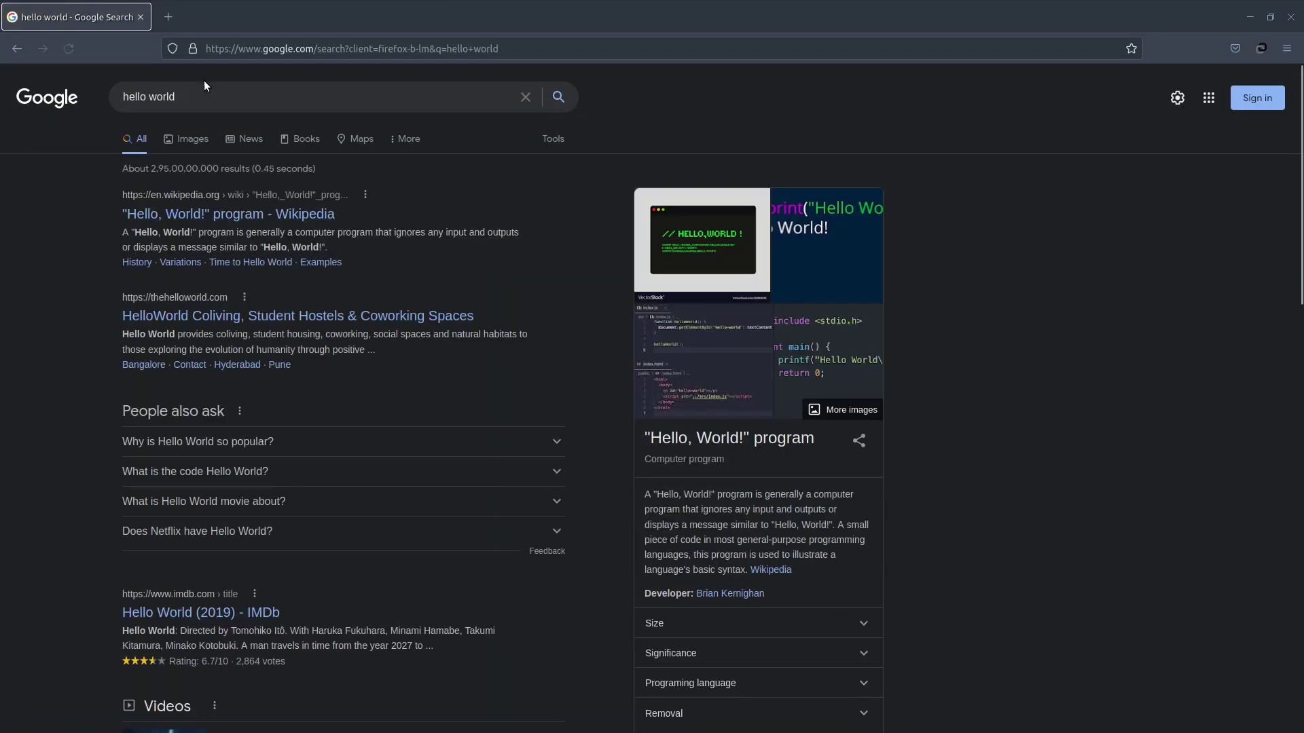
# Copy the hello world query, the knowledge-panel description, and the "Hello, World!" title.
pyautogui.moveTo(207, 97); pyautogui.dragTo(104, 100)
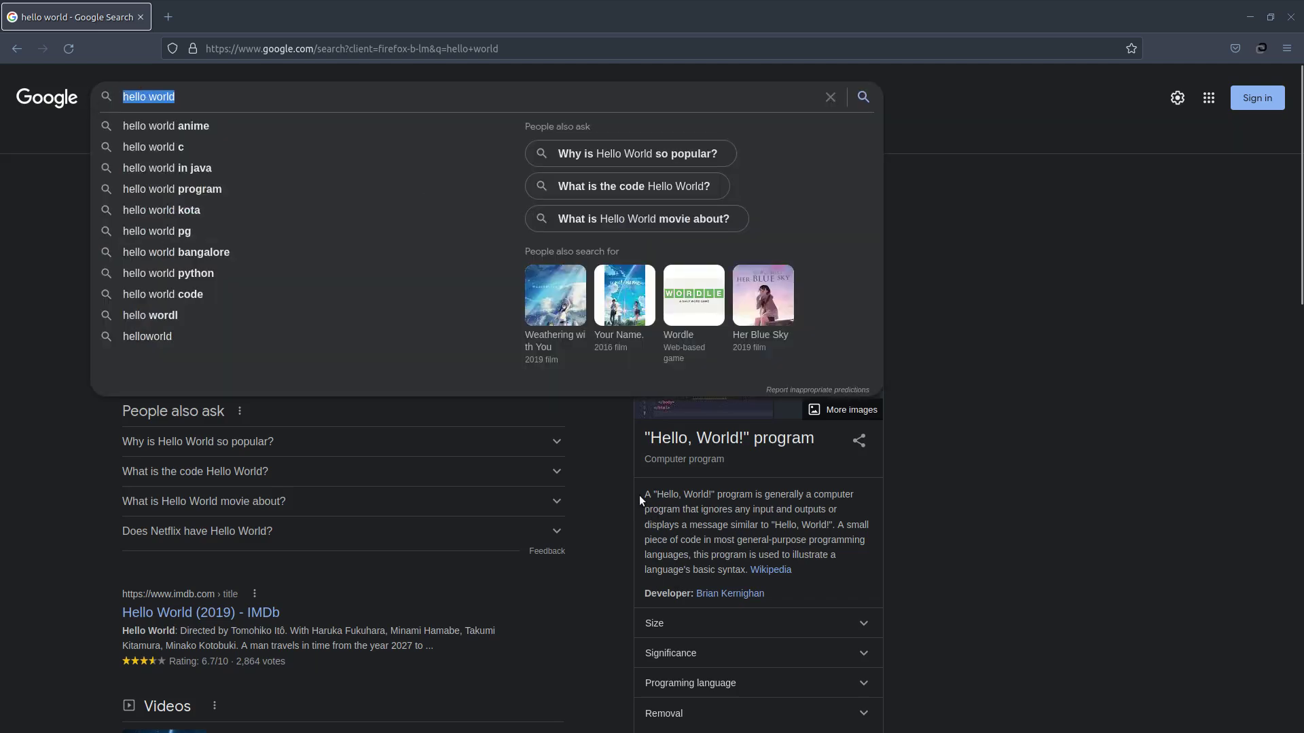
pyautogui.moveTo(638, 495); pyautogui.dragTo(796, 567)
pyautogui.hotkey('ctrl', 'c')
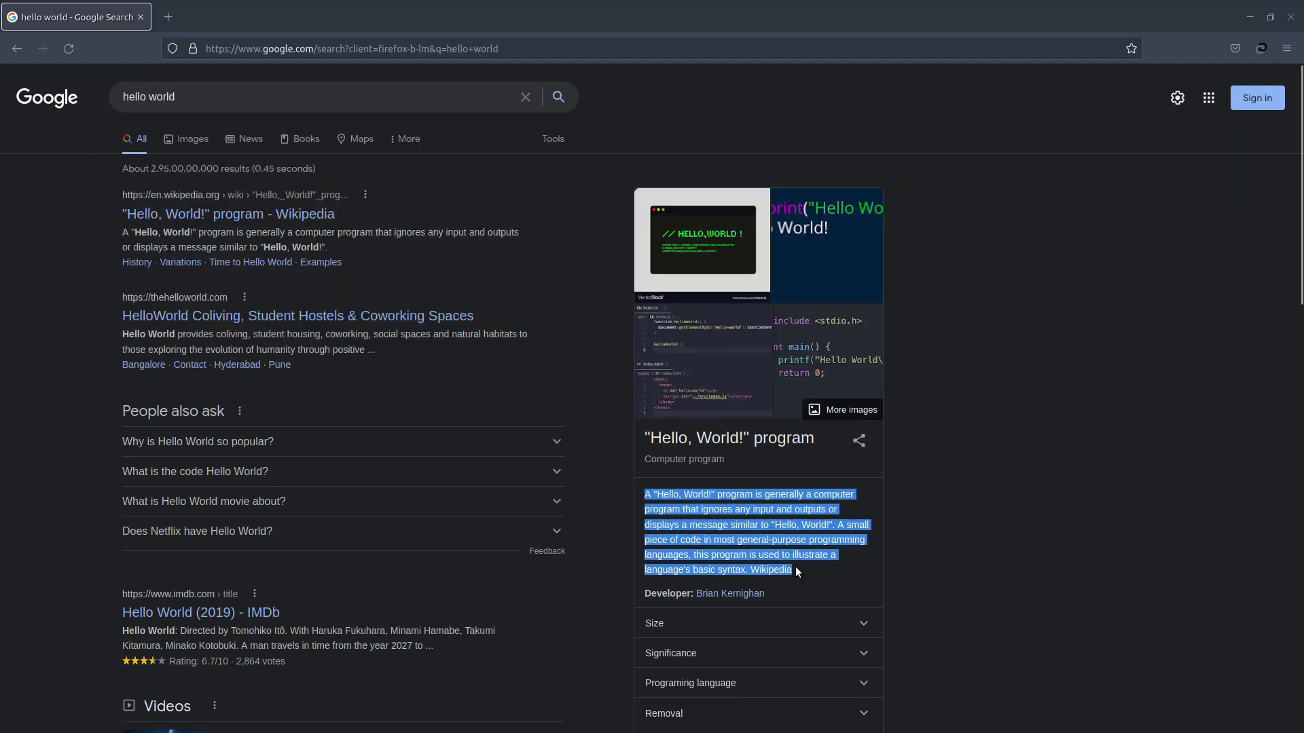
pyautogui.click(787, 520)
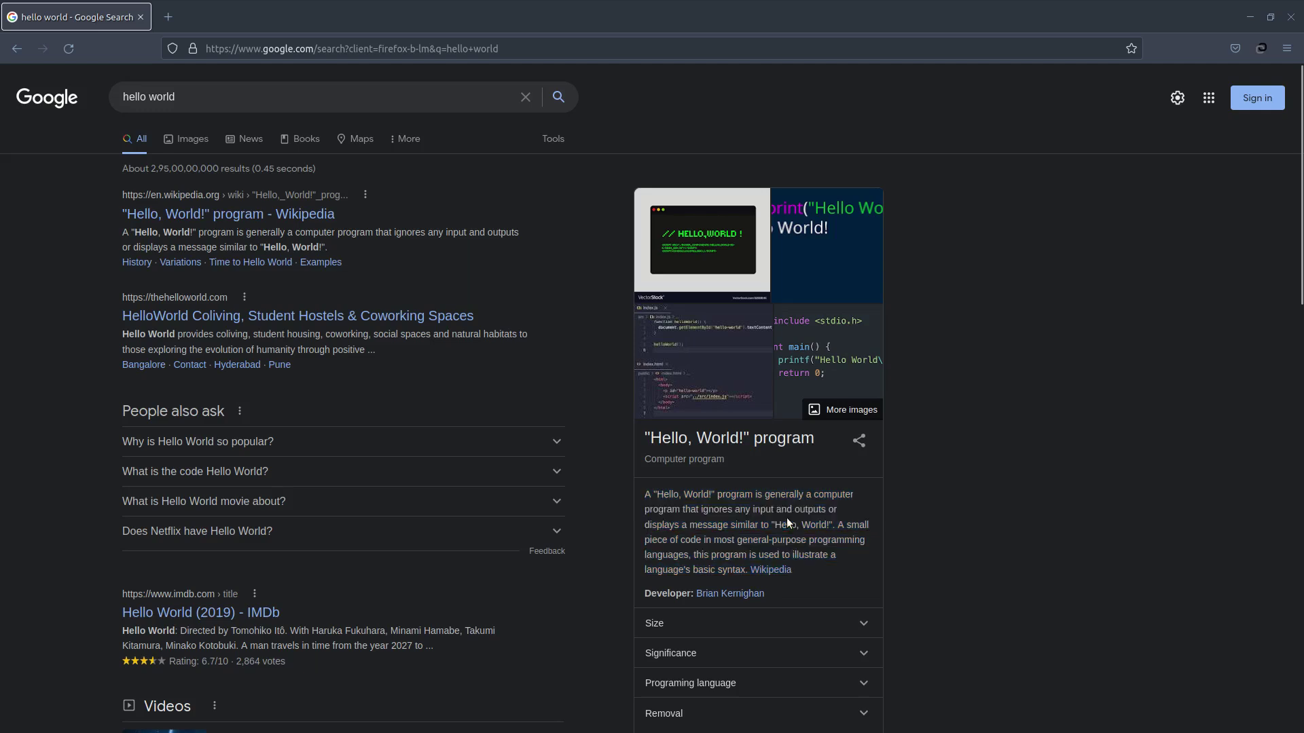
pyautogui.tripleClick(745, 438)
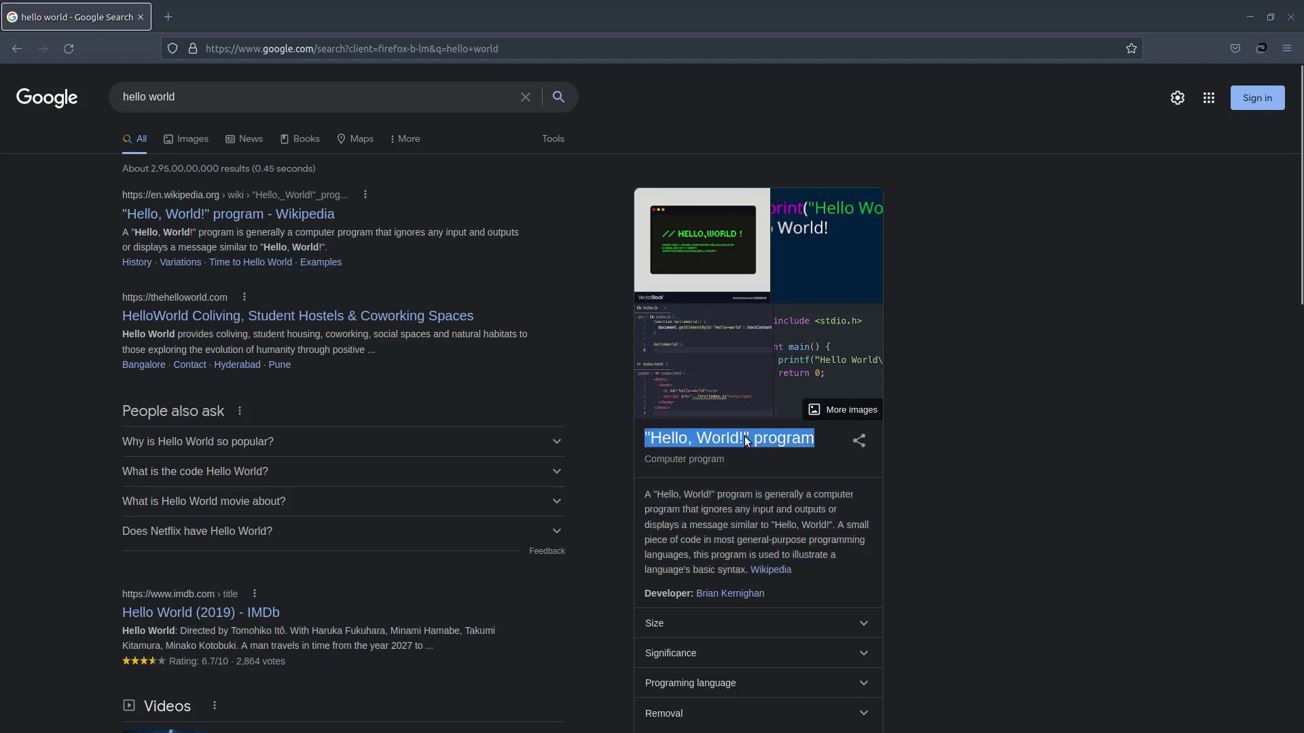
# Replace the search box text with the description from the Ctrl+Alt+V clipboard history and search.
pyautogui.click(320, 98)
pyautogui.hotkey('ctrl', 'a')
pyautogui.hotkey('ctrl', 'alt', 'v')
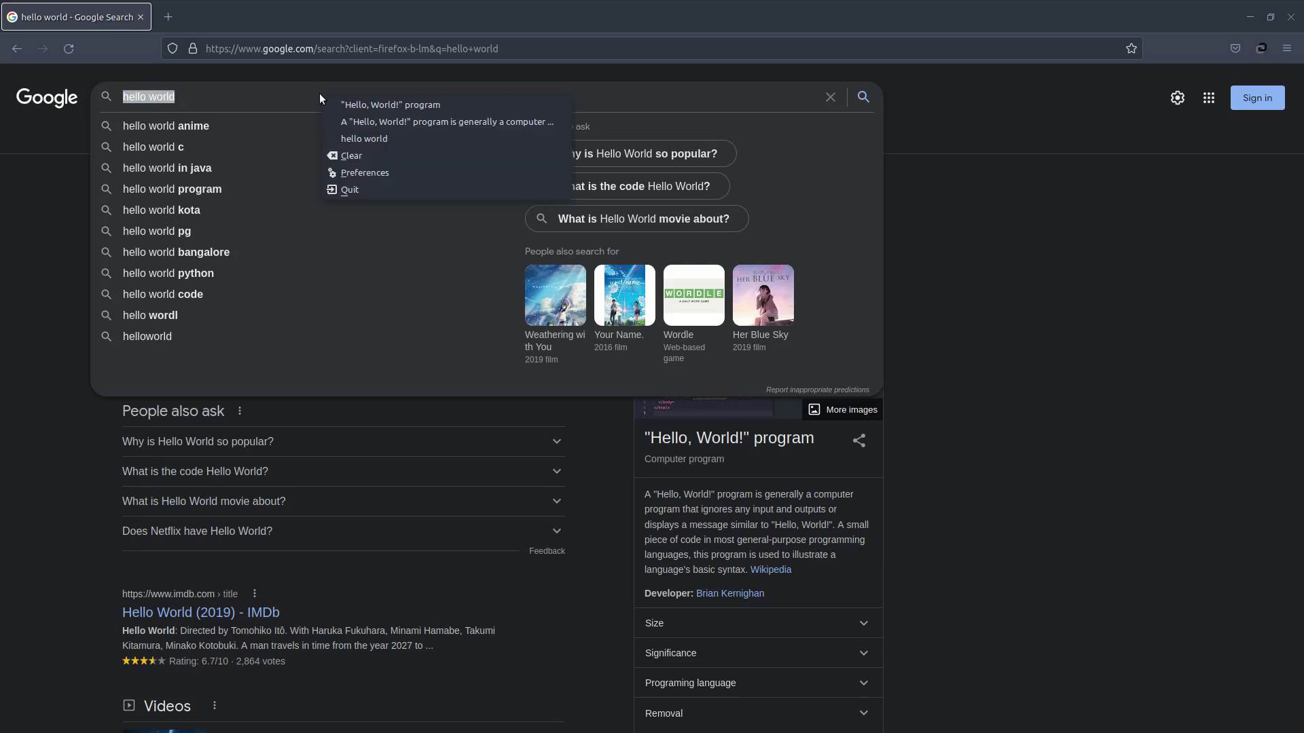
pyautogui.click(371, 121)
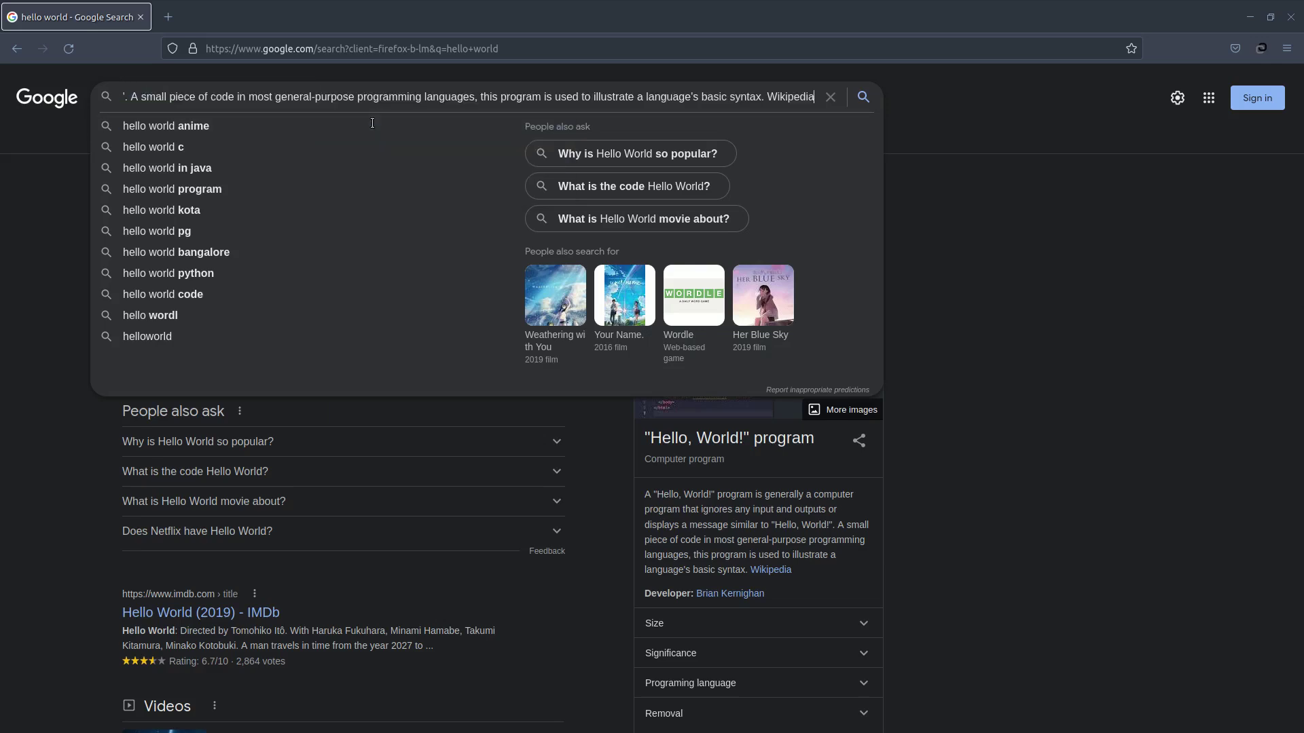
pyautogui.press('Return')
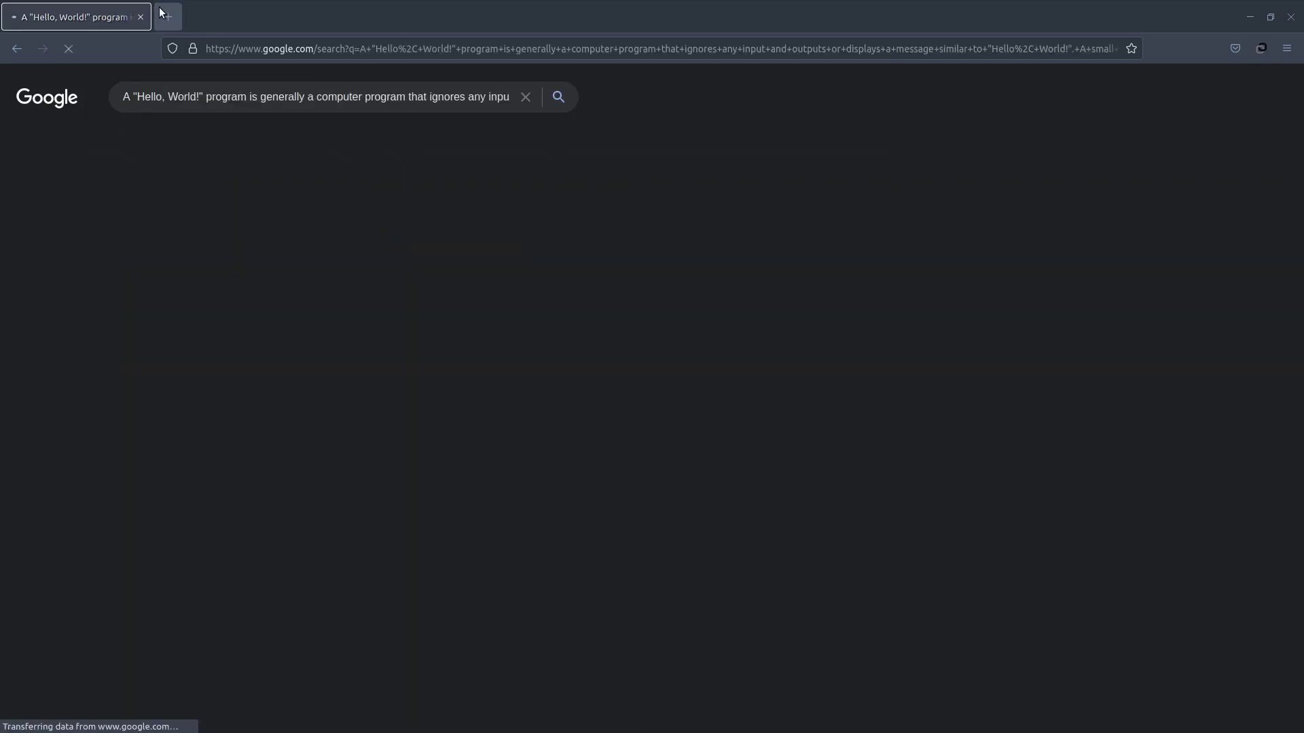
pyautogui.click(165, 16)
# Clear Diodon's clipboard history and reopen the popup to confirm it shows <Empty>.
pyautogui.hotkey('ctrl', 'alt', 'v')
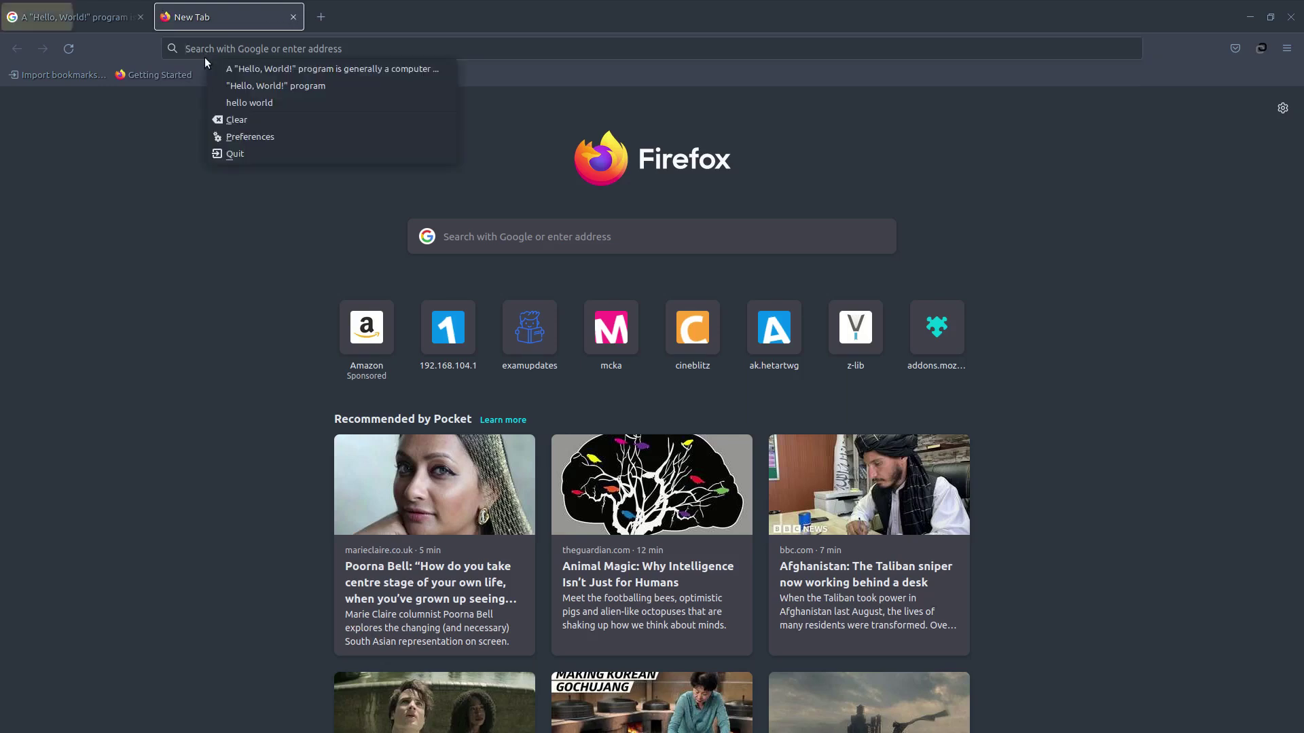
pyautogui.click(248, 126)
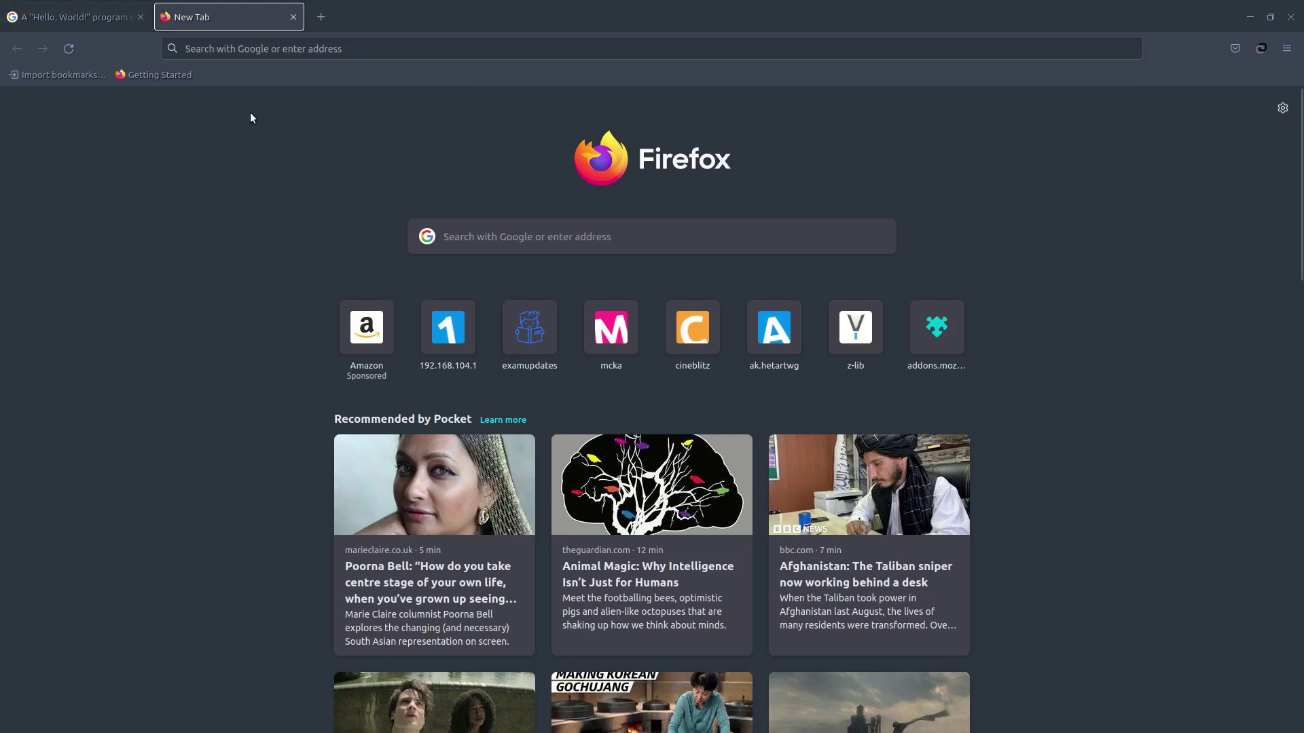
pyautogui.hotkey('ctrl', 'alt', 'v')
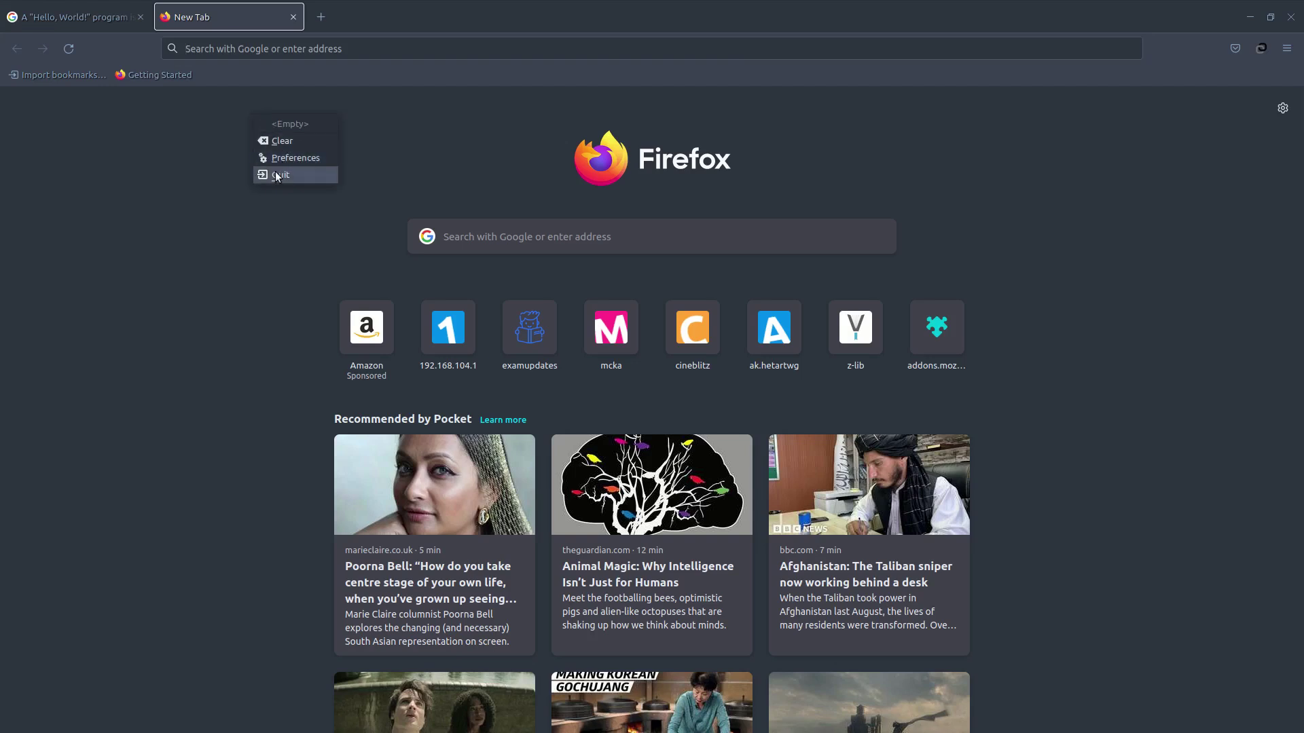
pyautogui.click(206, 182)
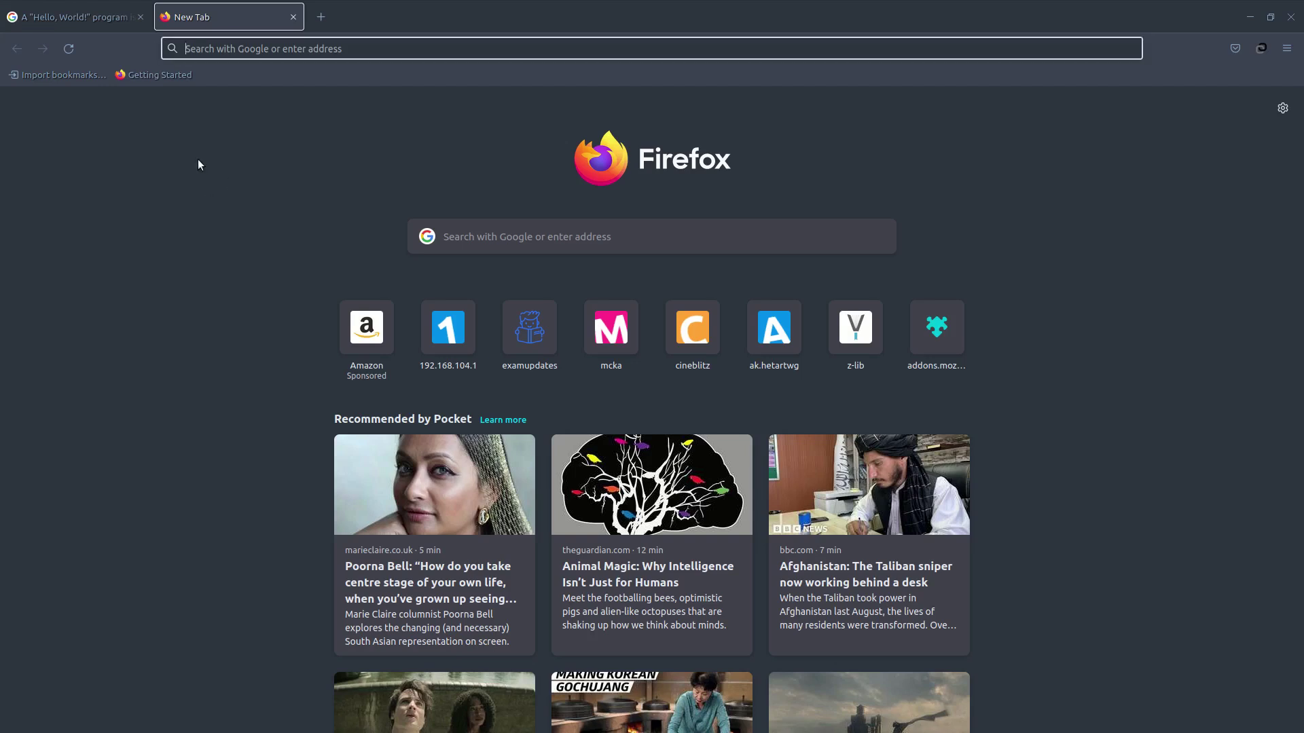
# Return to the Google results tab, then open a new blank Firefox tab.
pyautogui.click(101, 16)
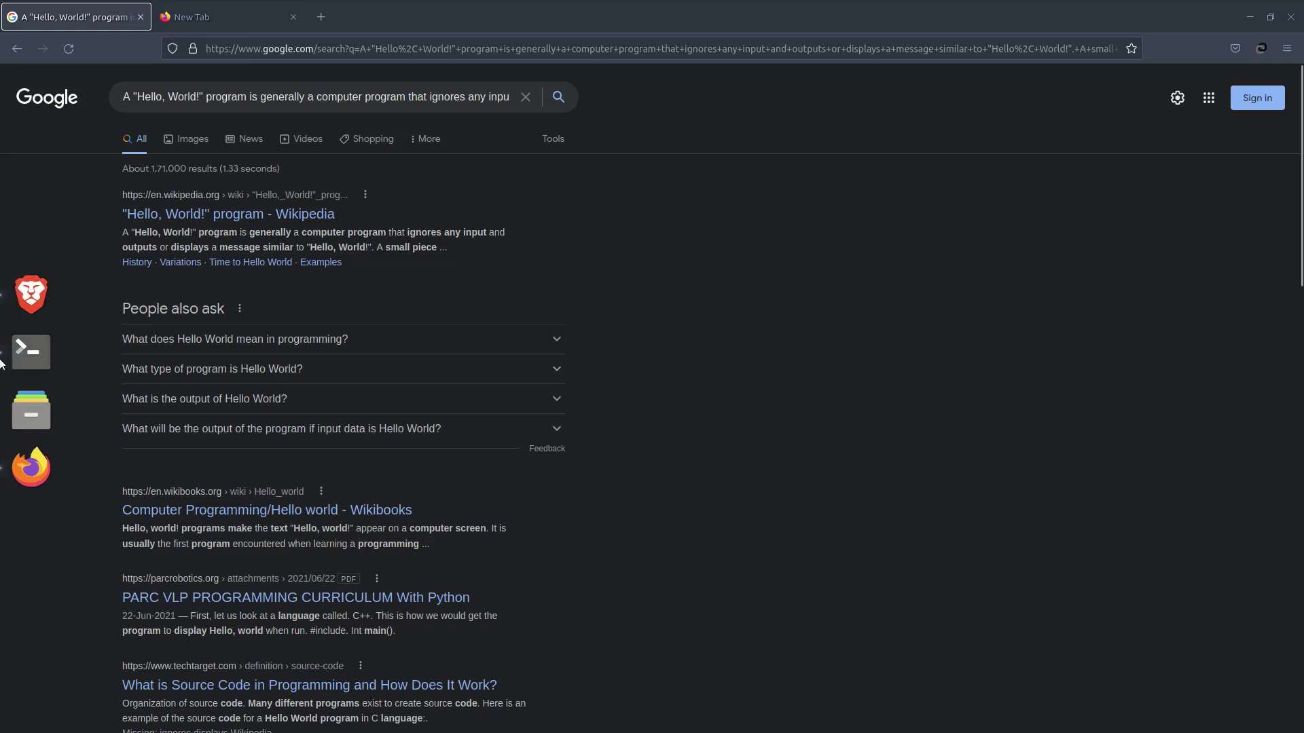
pyautogui.press('super')
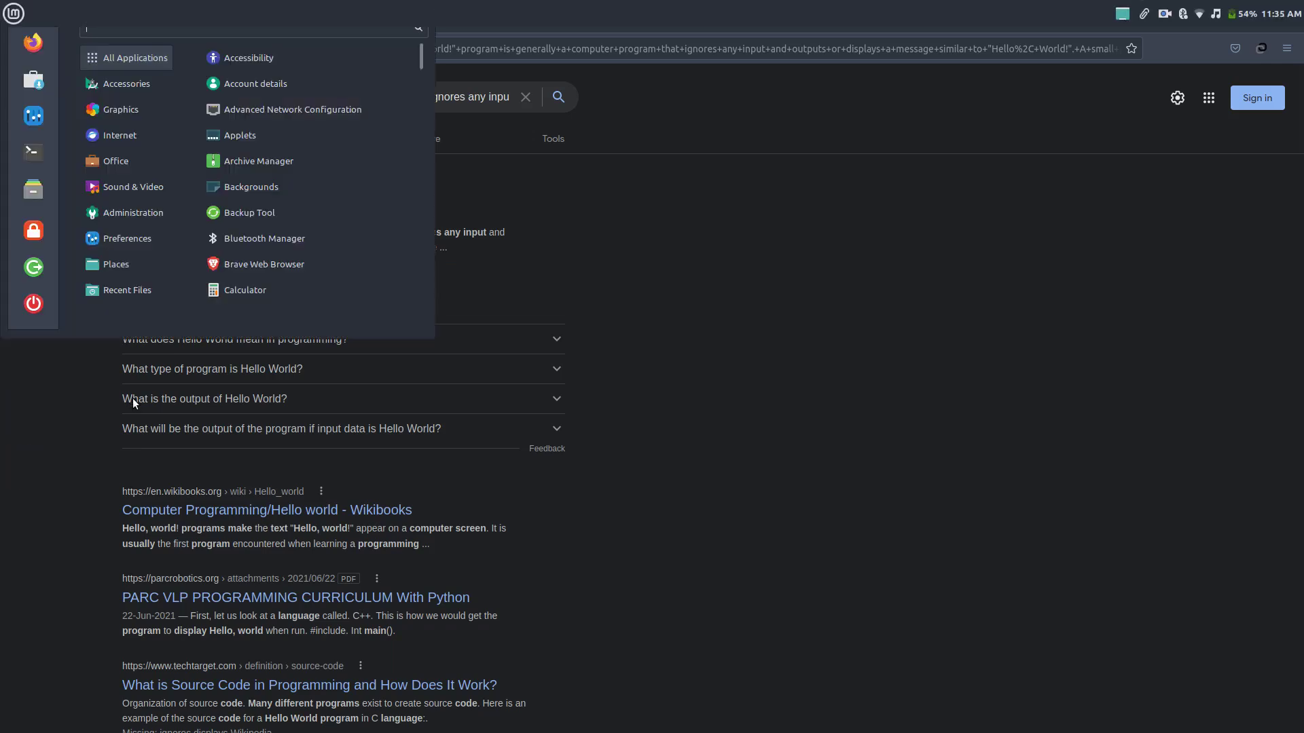
pyautogui.click(675, 410)
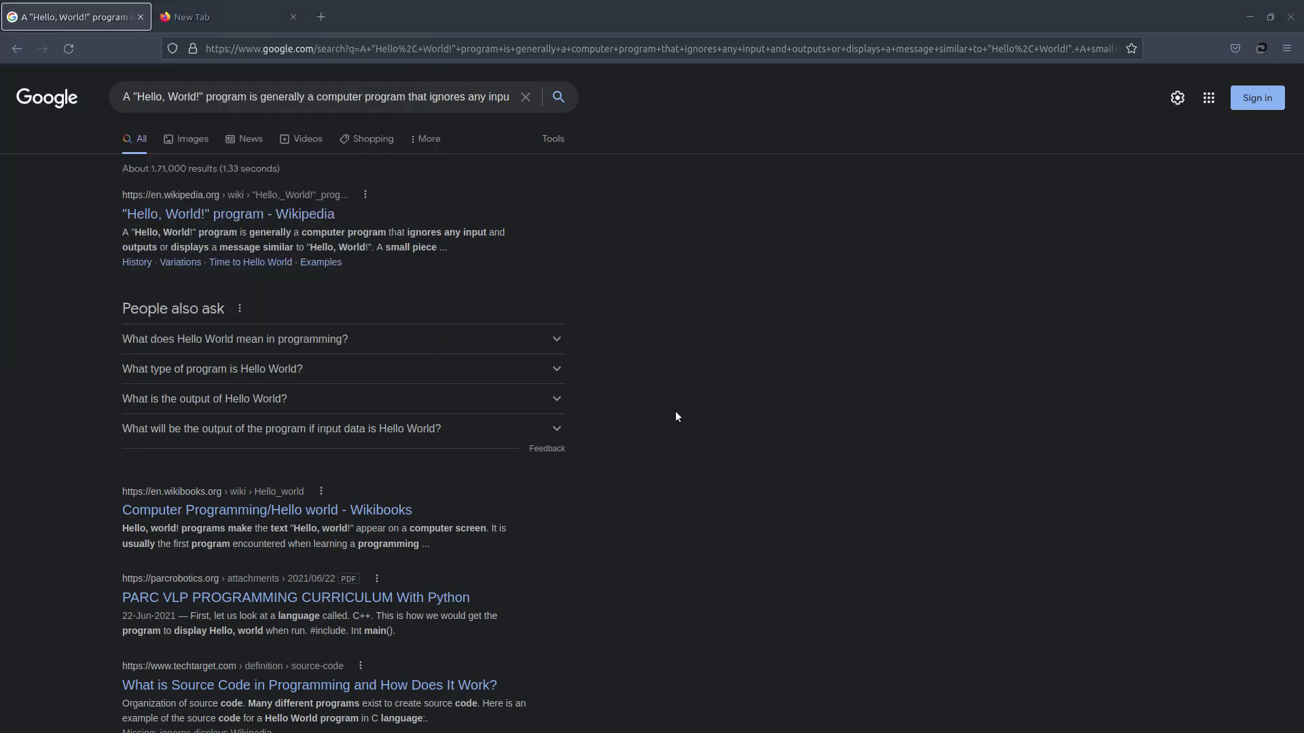
pyautogui.doubleClick(216, 28)
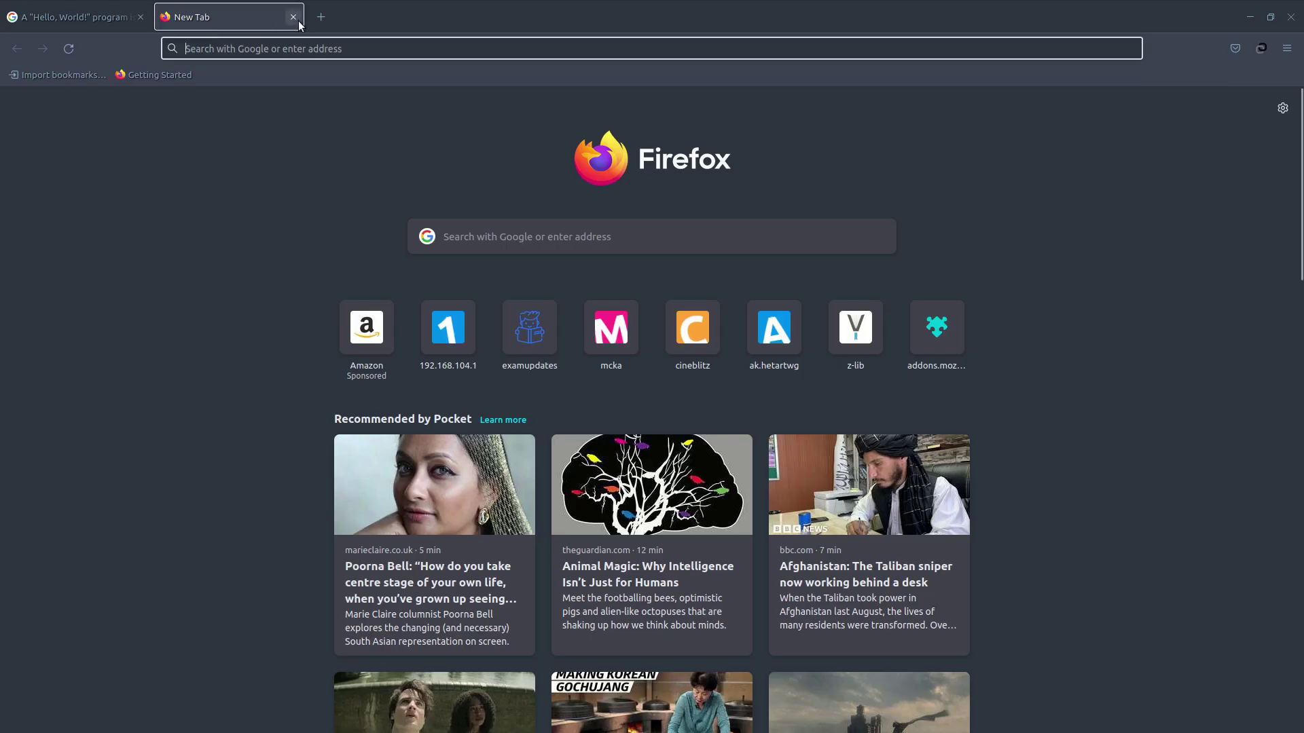